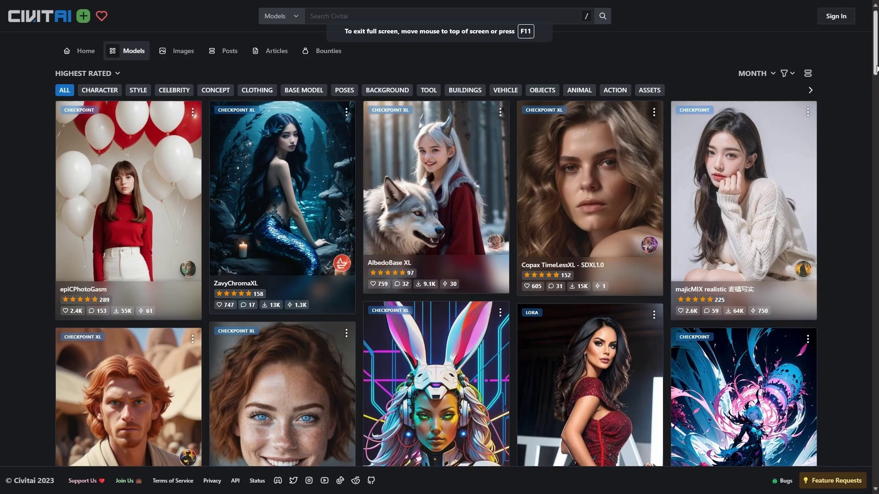
{"action": "scroll", "coordinate": [439, 275], "scroll_direction": "down", "scroll_amount": 5}
{"action": "scroll", "coordinate": [439, 276], "scroll_direction": "down", "scroll_amount": 5}
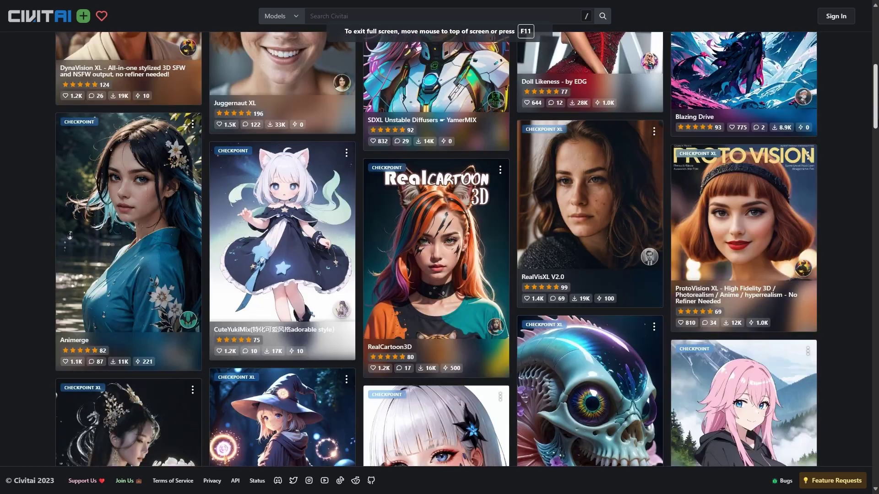
{"action": "scroll", "coordinate": [440, 275], "scroll_direction": "down", "scroll_amount": 3}
{"action": "scroll", "coordinate": [440, 275], "scroll_direction": "down", "scroll_amount": 3}
{"action": "scroll", "coordinate": [440, 275], "scroll_direction": "down", "scroll_amount": 3}
{"action": "scroll", "coordinate": [440, 274], "scroll_direction": "down", "scroll_amount": 2}
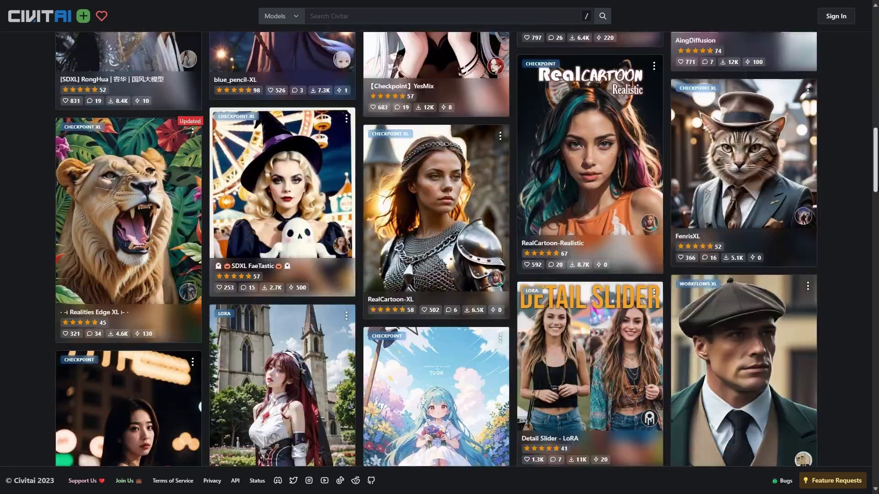
{"action": "scroll", "coordinate": [439, 276], "scroll_direction": "down", "scroll_amount": 3}
{"action": "scroll", "coordinate": [439, 275], "scroll_direction": "down", "scroll_amount": 3}
{"action": "scroll", "coordinate": [439, 274], "scroll_direction": "down", "scroll_amount": 3}
{"action": "scroll", "coordinate": [440, 275], "scroll_direction": "down", "scroll_amount": 3}
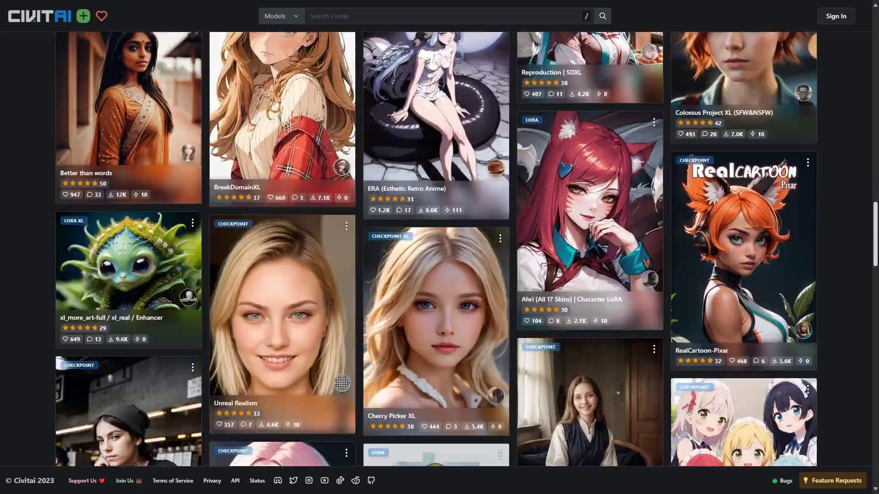
{"action": "scroll", "coordinate": [439, 275], "scroll_direction": "down", "scroll_amount": 3}
{"action": "scroll", "coordinate": [439, 274], "scroll_direction": "down", "scroll_amount": 3}
{"action": "scroll", "coordinate": [439, 275], "scroll_direction": "down", "scroll_amount": 3}
{"action": "scroll", "coordinate": [439, 275], "scroll_direction": "down", "scroll_amount": 3}
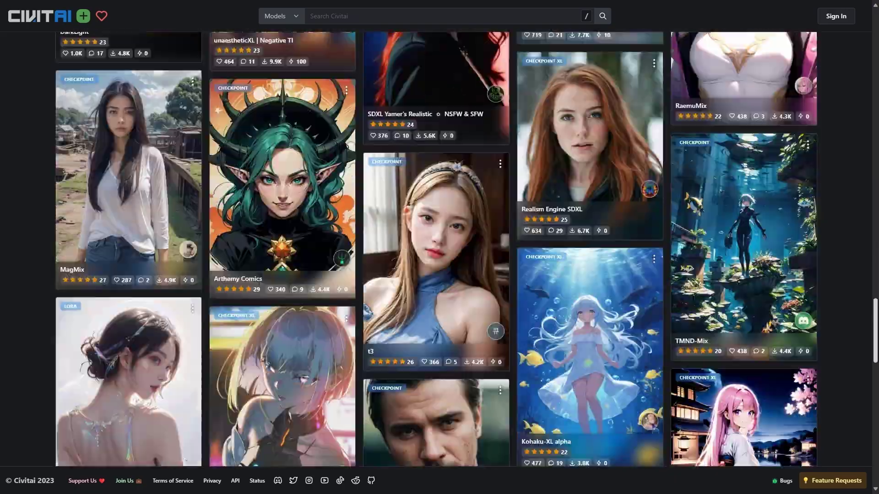
{"action": "scroll", "coordinate": [440, 275], "scroll_direction": "down", "scroll_amount": 3}
{"action": "scroll", "coordinate": [440, 275], "scroll_direction": "down", "scroll_amount": 3}
{"action": "scroll", "coordinate": [440, 275], "scroll_direction": "down", "scroll_amount": 3}
{"action": "scroll", "coordinate": [439, 275], "scroll_direction": "down", "scroll_amount": 3}
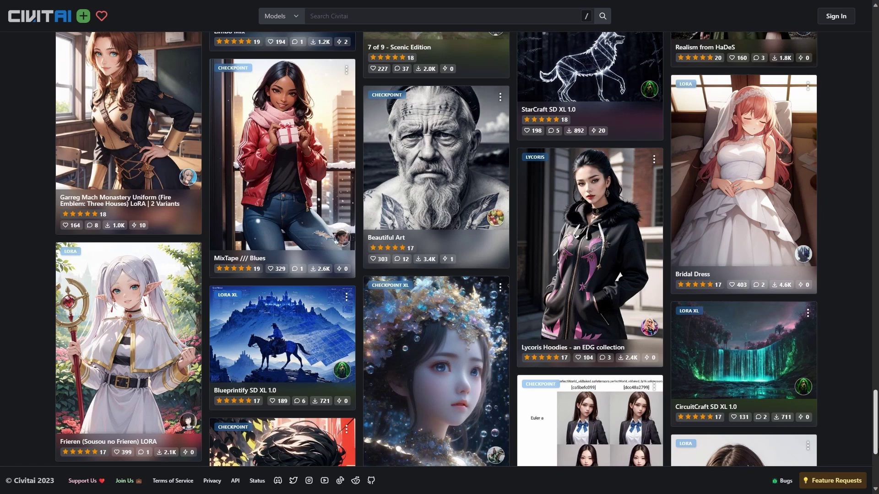
{"action": "scroll", "coordinate": [439, 275], "scroll_direction": "down", "scroll_amount": 3}
{"action": "scroll", "coordinate": [440, 275], "scroll_direction": "down", "scroll_amount": 3}
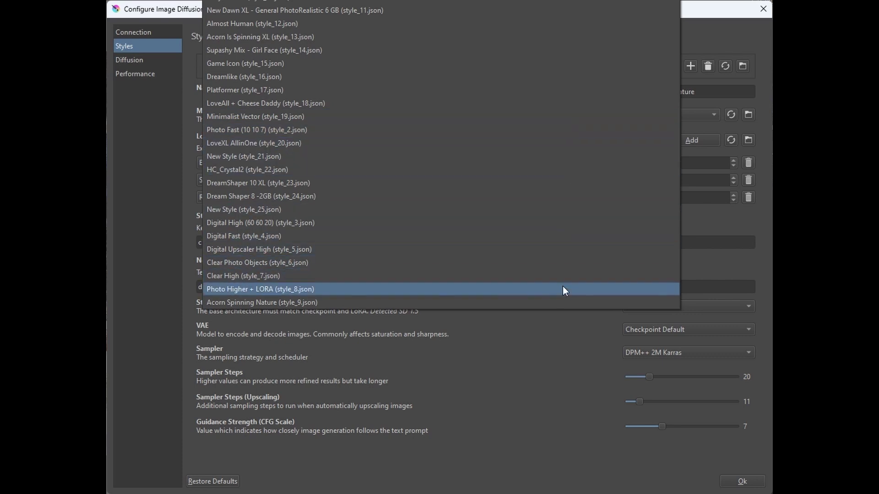
Load the Photo Higher + LORA preset with ReaLora.safetensors as its LoRA.
{"action": "left_click", "coordinate": [562, 289]}
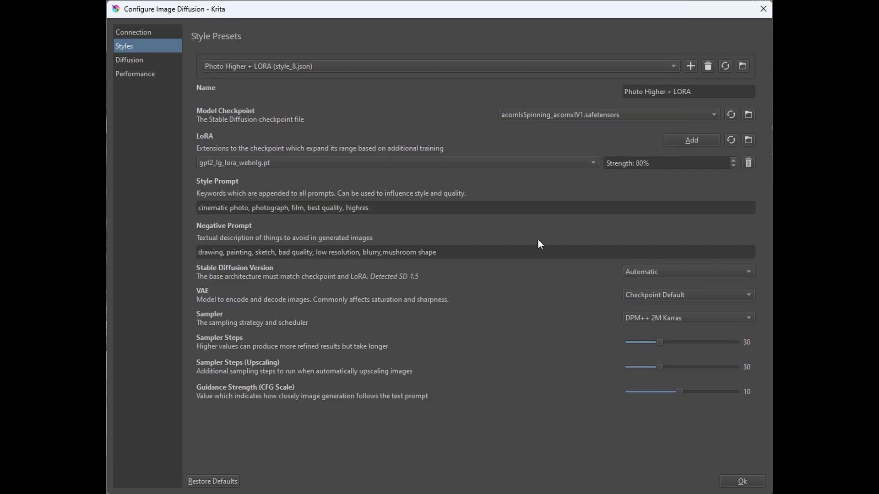
{"action": "left_click", "coordinate": [585, 165]}
{"action": "left_click", "coordinate": [563, 171]}
Add Better_Nature_v1.safetensors as a second LoRA at 100%, then keep Cinematic Photo selected in the preset list.
{"action": "left_click", "coordinate": [710, 139]}
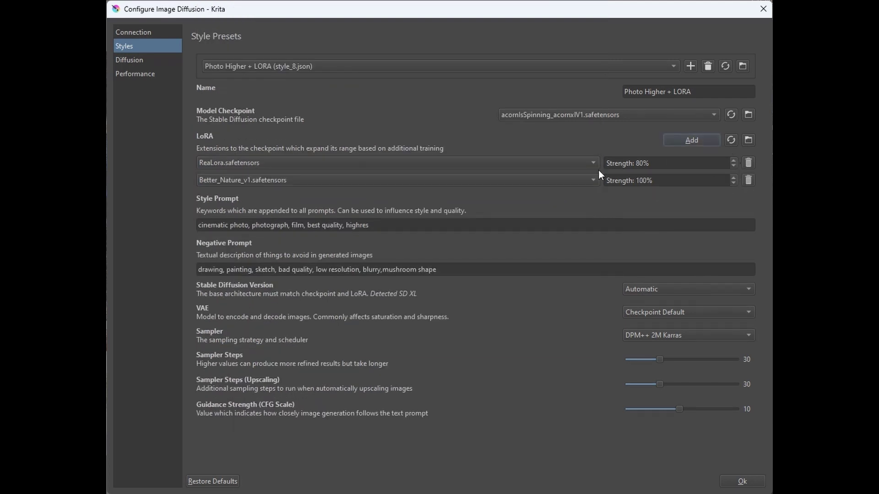
{"action": "left_click", "coordinate": [594, 180]}
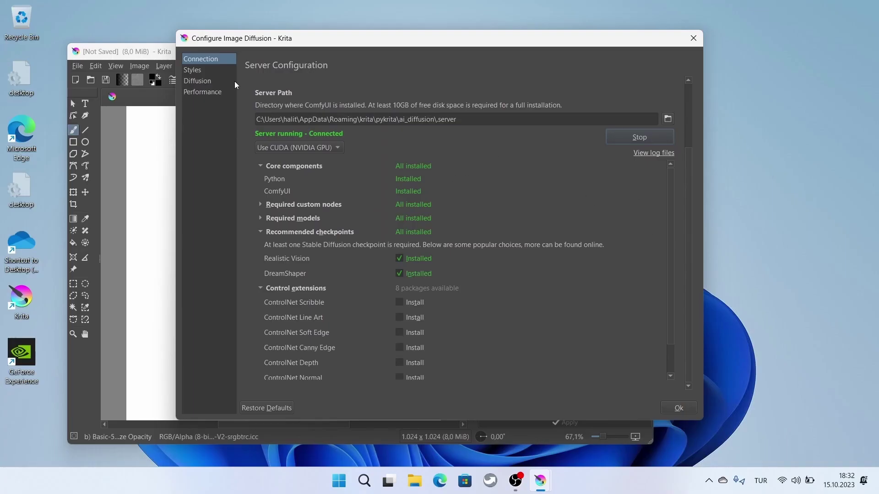
{"action": "left_click", "coordinate": [201, 70]}
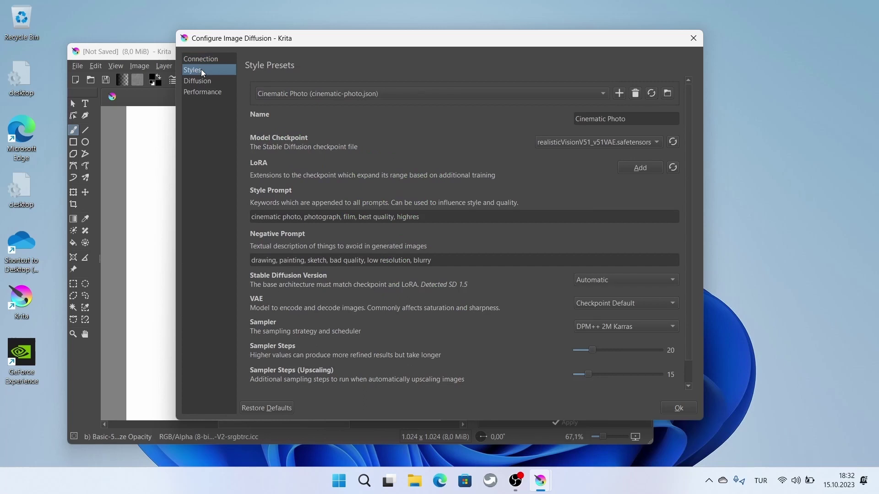
{"action": "left_click", "coordinate": [286, 91]}
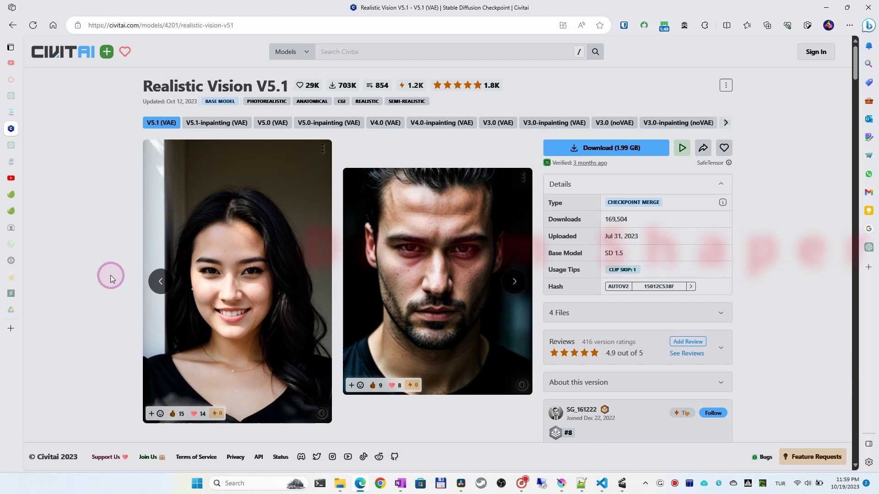
{"action": "scroll", "coordinate": [110, 278], "scroll_direction": "down", "scroll_amount": 4}
{"action": "scroll", "coordinate": [111, 278], "scroll_direction": "down", "scroll_amount": 4}
{"action": "scroll", "coordinate": [110, 278], "scroll_direction": "down", "scroll_amount": 4}
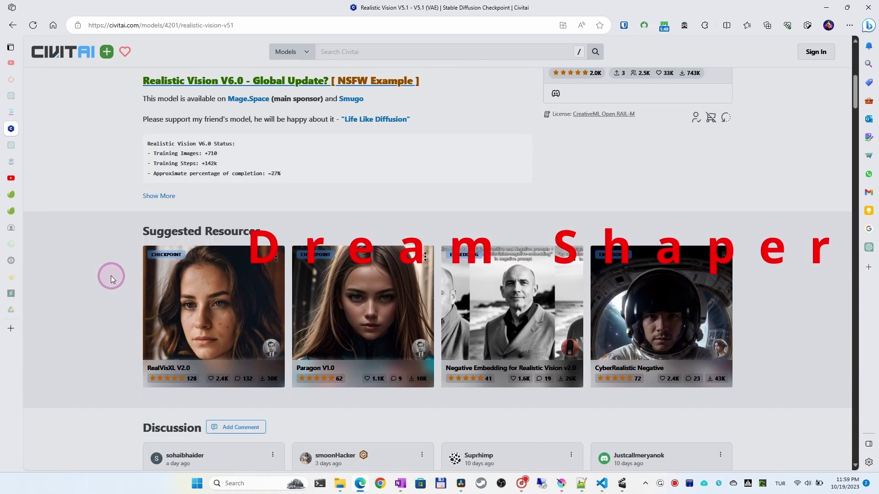
{"action": "scroll", "coordinate": [110, 278], "scroll_direction": "down", "scroll_amount": 5}
{"action": "scroll", "coordinate": [111, 277], "scroll_direction": "down", "scroll_amount": 5}
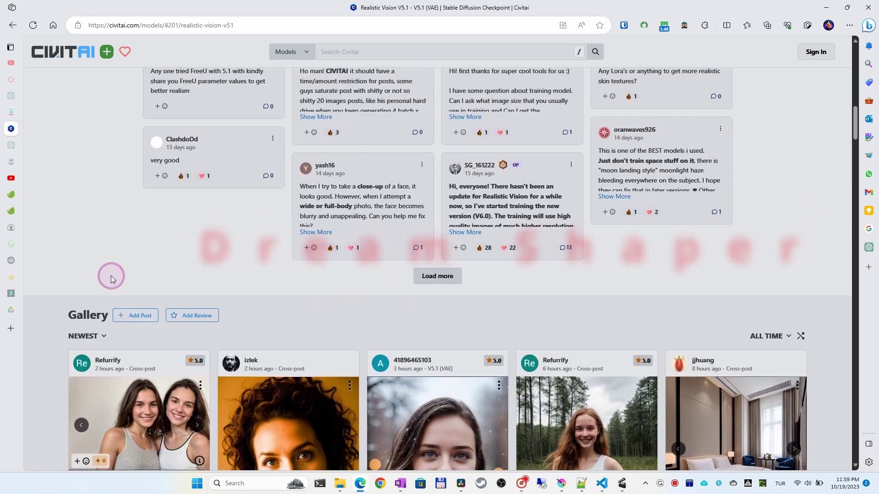
{"action": "scroll", "coordinate": [110, 277], "scroll_direction": "down", "scroll_amount": 4}
{"action": "scroll", "coordinate": [111, 278], "scroll_direction": "down", "scroll_amount": 4}
{"action": "scroll", "coordinate": [110, 278], "scroll_direction": "down", "scroll_amount": 3}
{"action": "scroll", "coordinate": [111, 277], "scroll_direction": "down", "scroll_amount": 2}
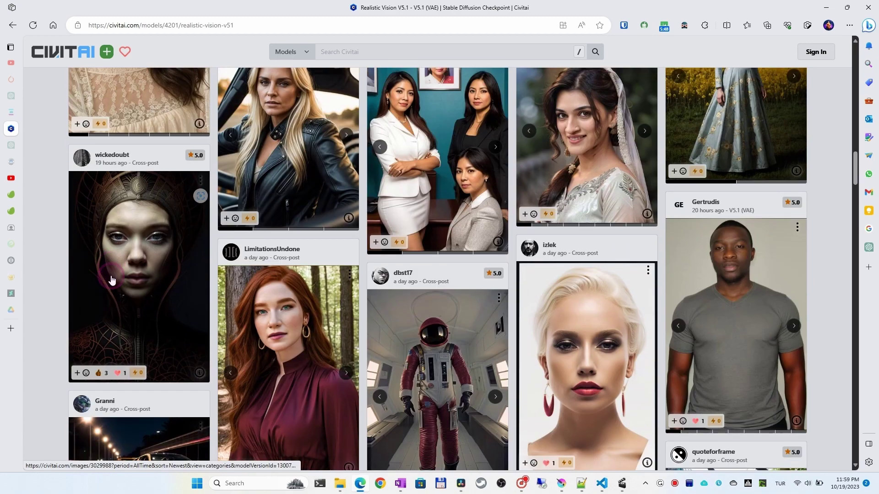
{"action": "scroll", "coordinate": [110, 277], "scroll_direction": "down", "scroll_amount": 4}
{"action": "scroll", "coordinate": [110, 278], "scroll_direction": "down", "scroll_amount": 2}
{"action": "scroll", "coordinate": [111, 278], "scroll_direction": "down", "scroll_amount": 4}
{"action": "scroll", "coordinate": [110, 278], "scroll_direction": "down", "scroll_amount": 3}
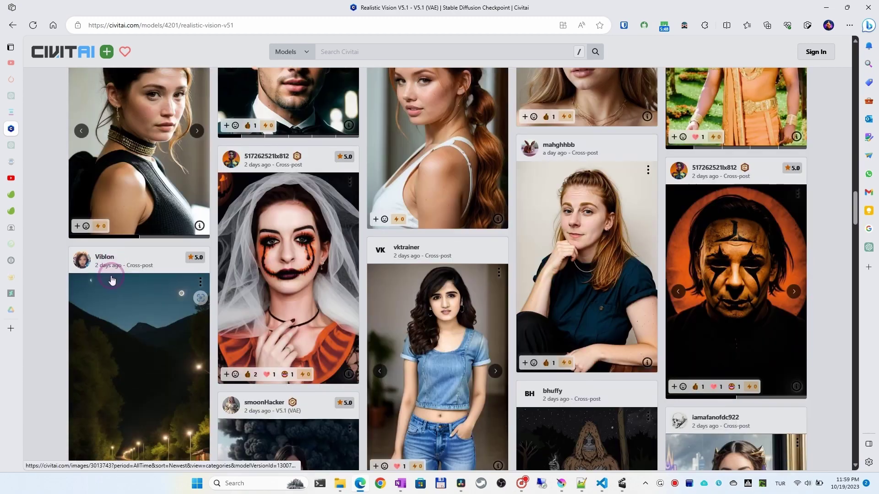
{"action": "scroll", "coordinate": [112, 281], "scroll_direction": "down", "scroll_amount": 4}
{"action": "scroll", "coordinate": [112, 280], "scroll_direction": "down", "scroll_amount": 4}
{"action": "scroll", "coordinate": [112, 280], "scroll_direction": "down", "scroll_amount": 3}
{"action": "scroll", "coordinate": [112, 280], "scroll_direction": "down", "scroll_amount": 3}
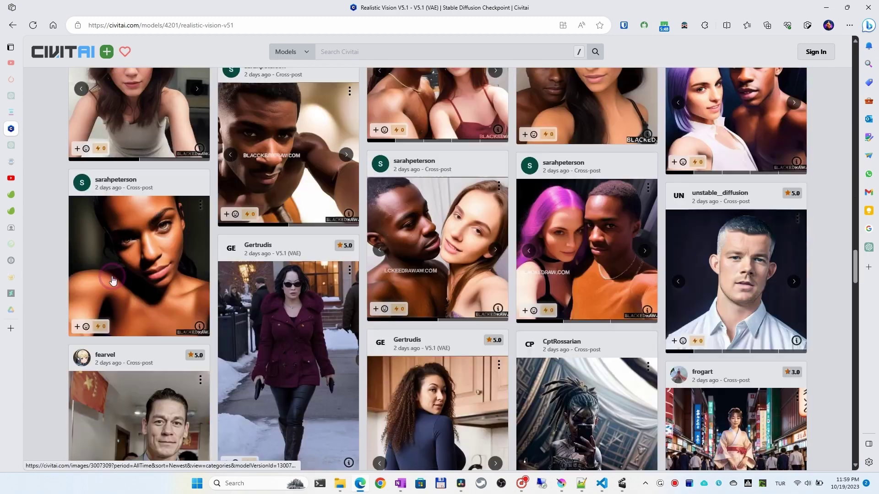
{"action": "scroll", "coordinate": [112, 281], "scroll_direction": "down", "scroll_amount": 1}
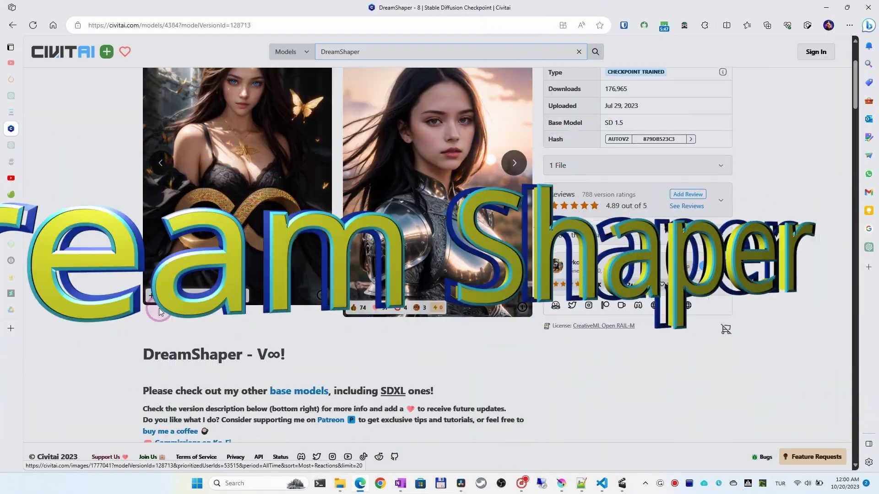
{"action": "scroll", "coordinate": [159, 308], "scroll_direction": "down", "scroll_amount": 5}
{"action": "scroll", "coordinate": [159, 308], "scroll_direction": "down", "scroll_amount": 5}
{"action": "scroll", "coordinate": [158, 309], "scroll_direction": "down", "scroll_amount": 5}
{"action": "scroll", "coordinate": [159, 309], "scroll_direction": "down", "scroll_amount": 2}
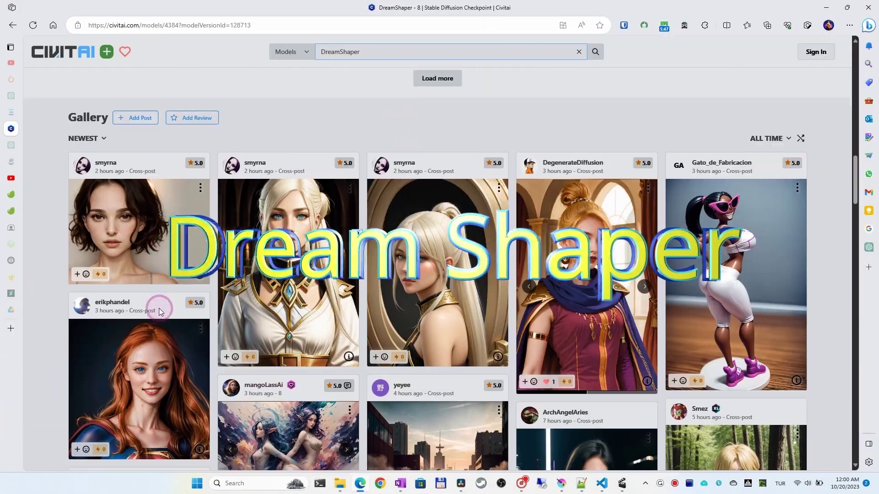
{"action": "scroll", "coordinate": [159, 311], "scroll_direction": "down", "scroll_amount": 8}
{"action": "scroll", "coordinate": [158, 310], "scroll_direction": "down", "scroll_amount": 6}
{"action": "scroll", "coordinate": [159, 310], "scroll_direction": "down", "scroll_amount": 3}
{"action": "scroll", "coordinate": [159, 310], "scroll_direction": "down", "scroll_amount": 2}
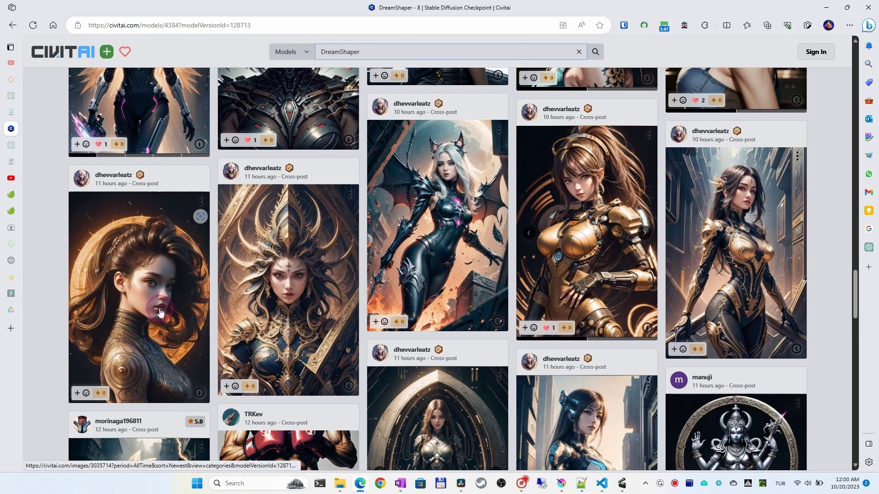
{"action": "scroll", "coordinate": [159, 311], "scroll_direction": "down", "scroll_amount": 8}
{"action": "scroll", "coordinate": [159, 311], "scroll_direction": "down", "scroll_amount": 5}
{"action": "scroll", "coordinate": [159, 311], "scroll_direction": "down", "scroll_amount": 4}
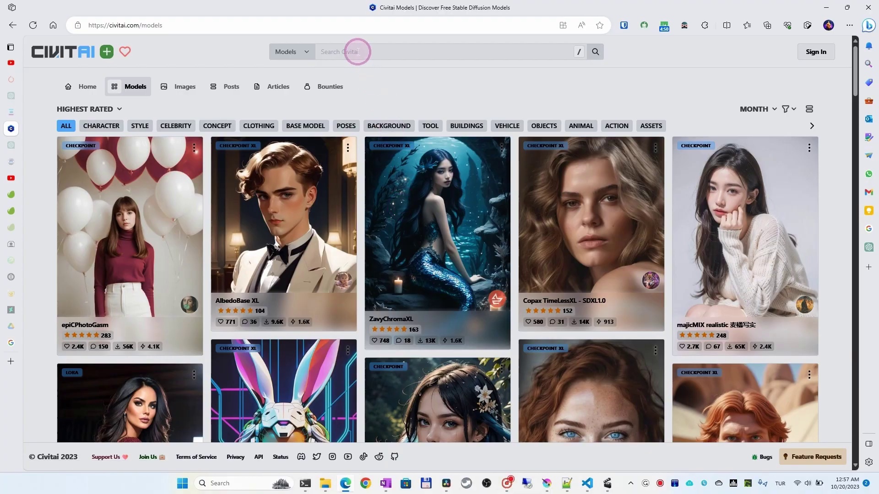
{"action": "type", "text": "an"}
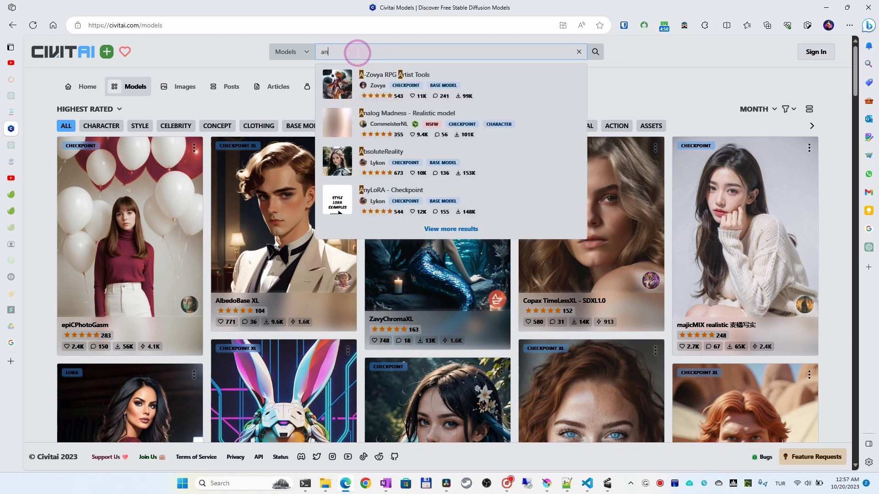
{"action": "type", "text": "ime"}
Search Civitai for anime models and open the Anime Lineart / Manga-like model page.
{"action": "key", "text": "Return"}
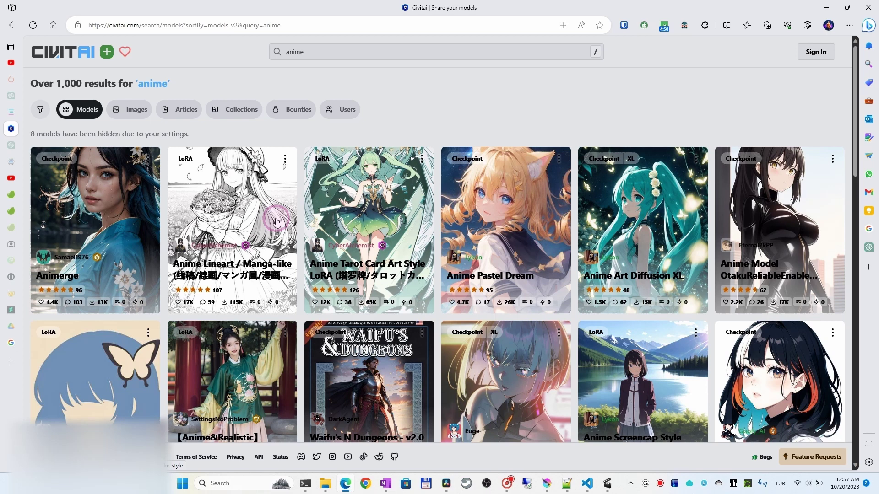
{"action": "scroll", "coordinate": [277, 222], "scroll_direction": "down", "scroll_amount": 3}
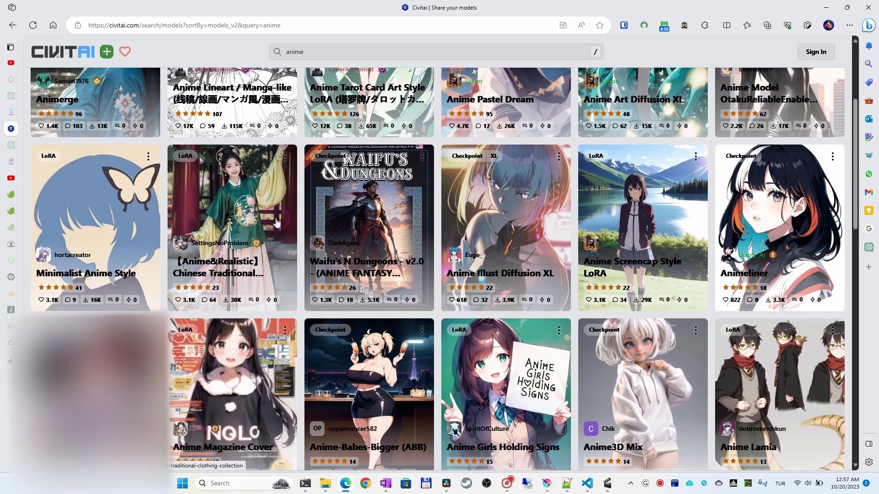
{"action": "scroll", "coordinate": [277, 222], "scroll_direction": "up", "scroll_amount": 2}
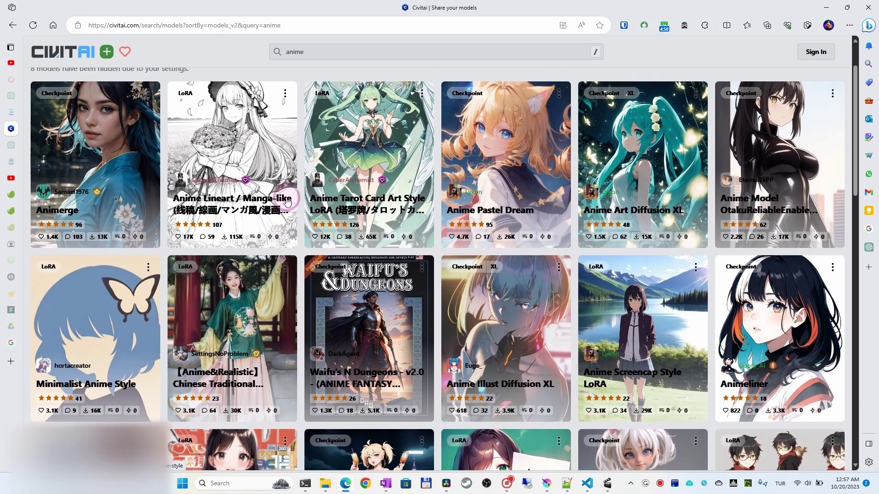
{"action": "left_click", "coordinate": [274, 159]}
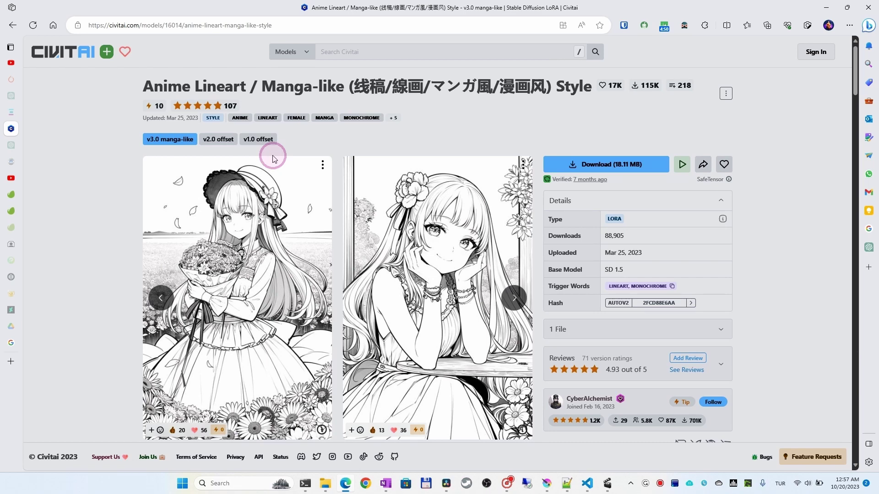
{"action": "scroll", "coordinate": [274, 158], "scroll_direction": "down", "scroll_amount": 5}
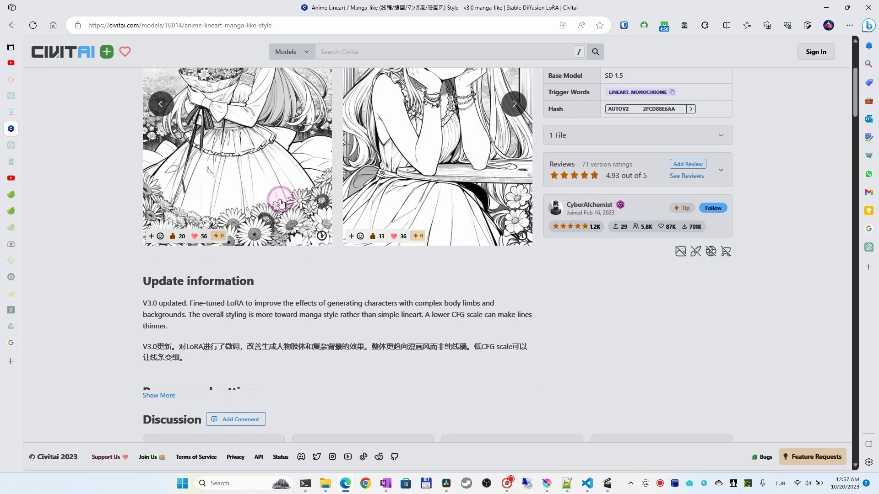
{"action": "scroll", "coordinate": [277, 221], "scroll_direction": "down", "scroll_amount": 5}
{"action": "scroll", "coordinate": [278, 220], "scroll_direction": "down", "scroll_amount": 3}
{"action": "scroll", "coordinate": [278, 220], "scroll_direction": "down", "scroll_amount": 3}
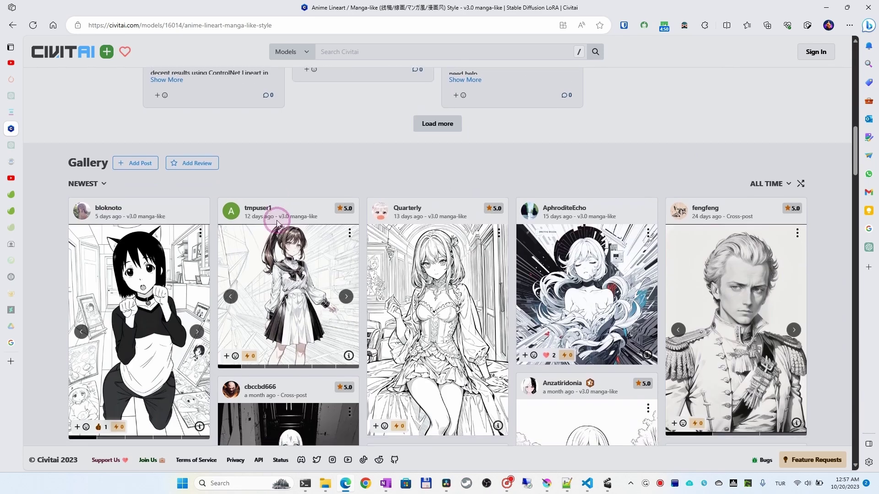
{"action": "scroll", "coordinate": [278, 220], "scroll_direction": "down", "scroll_amount": 3}
{"action": "scroll", "coordinate": [278, 219], "scroll_direction": "down", "scroll_amount": 4}
{"action": "scroll", "coordinate": [277, 220], "scroll_direction": "down", "scroll_amount": 4}
{"action": "scroll", "coordinate": [277, 220], "scroll_direction": "down", "scroll_amount": 4}
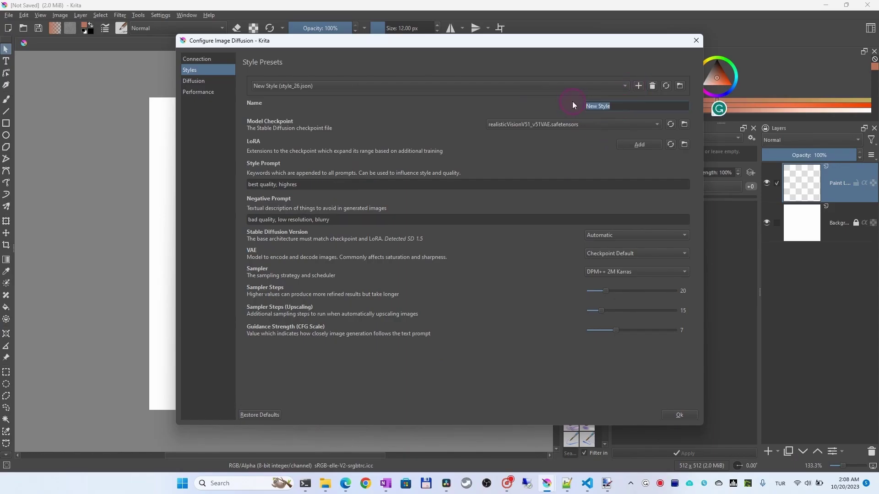
{"action": "type", "text": "Nature Style"}
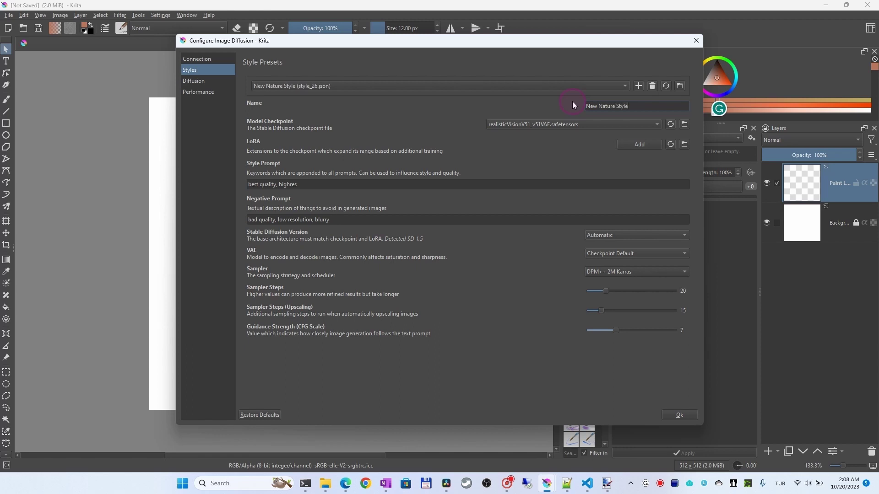
Give New Nature Style the acornIsSpinning XL checkpoint and the Better_Nature_v1 LoRA.
{"action": "left_click", "coordinate": [600, 126]}
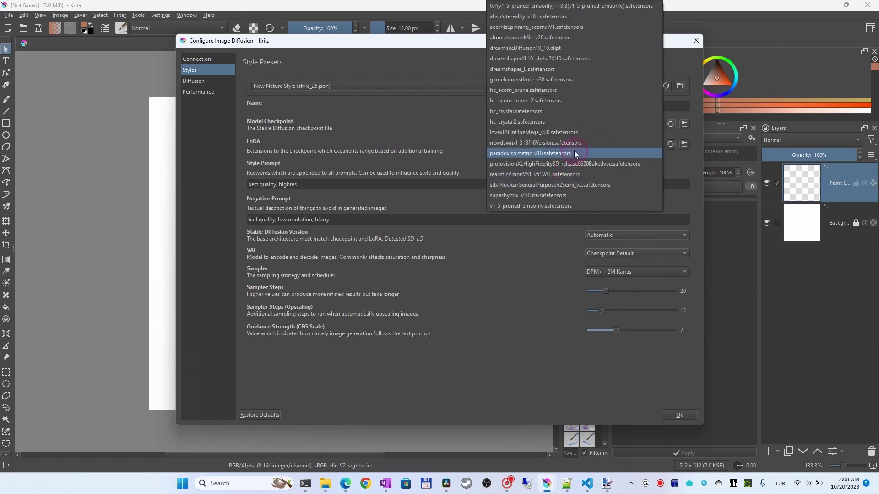
{"action": "left_click", "coordinate": [571, 28]}
{"action": "left_click", "coordinate": [639, 144]}
{"action": "left_click", "coordinate": [434, 163]}
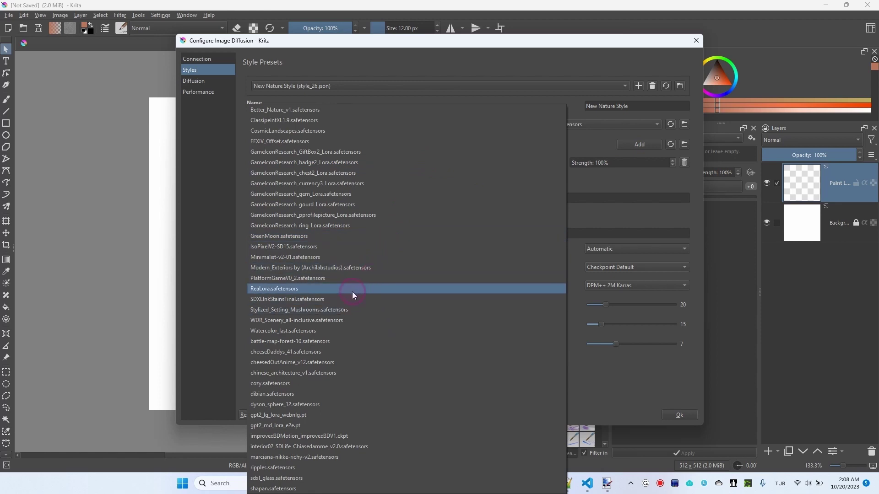
{"action": "left_click", "coordinate": [285, 110]}
Set the Better_Nature_v1 strength to 25% and begin a second LoRA entry.
{"action": "double_click", "coordinate": [649, 163]}
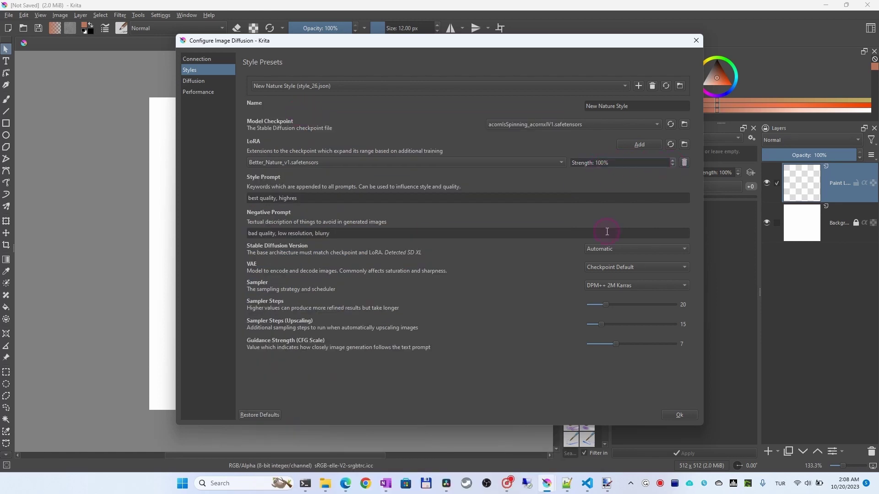
{"action": "type", "text": "25"}
{"action": "left_click", "coordinate": [638, 144]}
{"action": "left_click", "coordinate": [562, 176]}
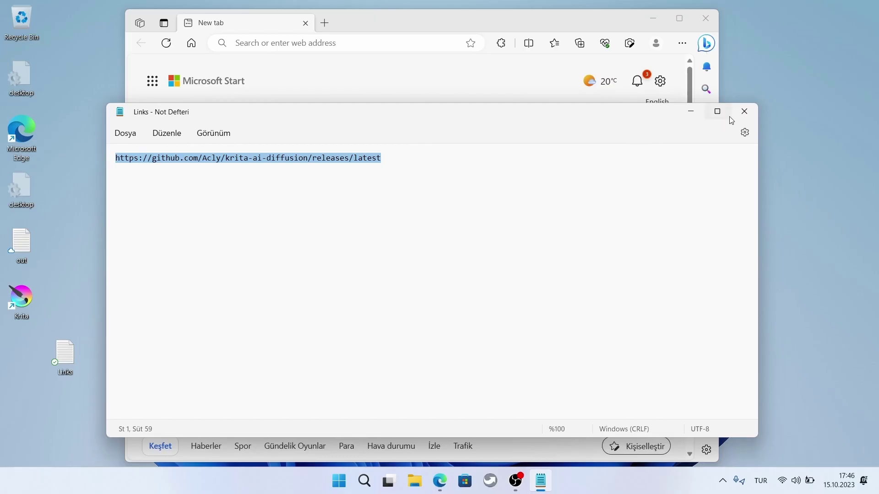
Load the krita-ai-diffusion Version 1.3.0 release from the noted URL and drag its plugin files into pykrita.
{"action": "left_click", "coordinate": [734, 115]}
{"action": "left_click", "coordinate": [358, 42]}
{"action": "type", "text": "https://github.com/Acly/krita-ai-diffusion/releases/latest"}
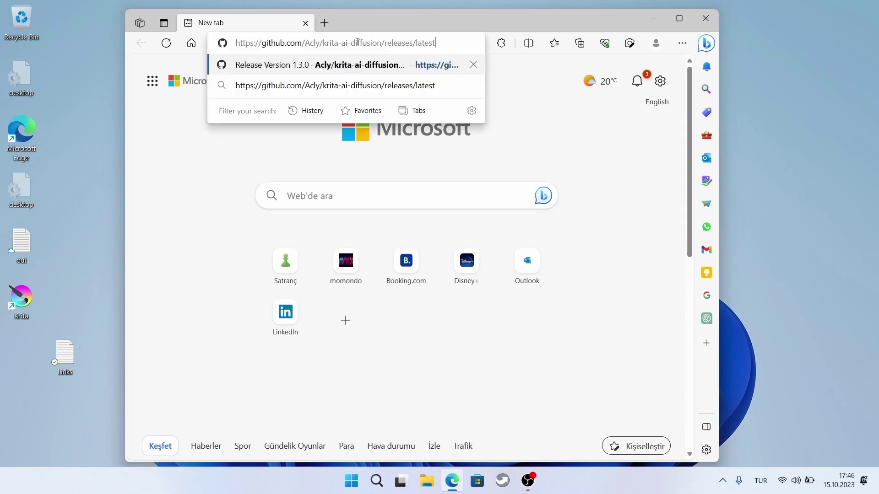
{"action": "key", "text": "Return"}
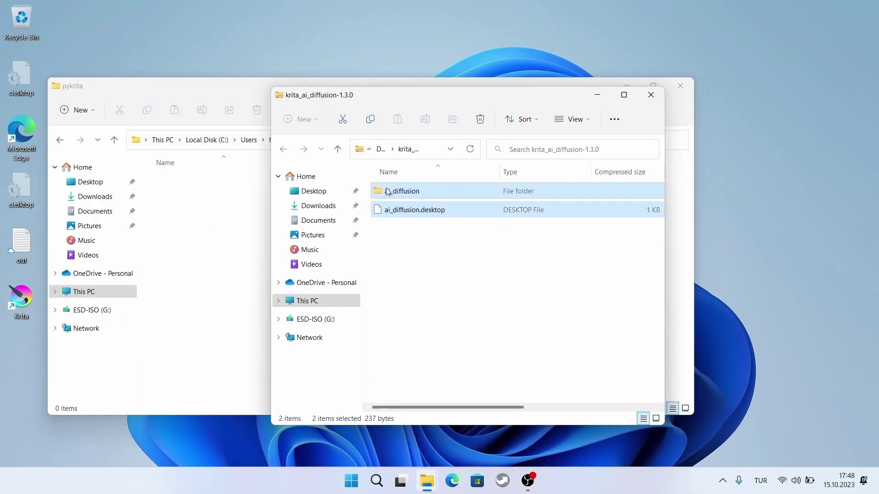
{"action": "left_click_drag", "start_coordinate": [386, 195], "coordinate": [223, 231]}
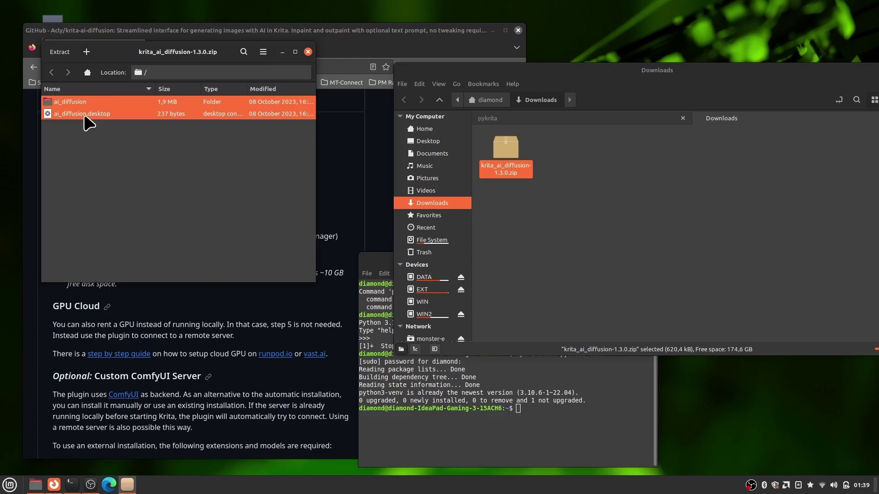
Copy the ai_diffusion items from the archive and paste them into Home > .local > share > krita > pykrita.
{"action": "right_click", "coordinate": [85, 116]}
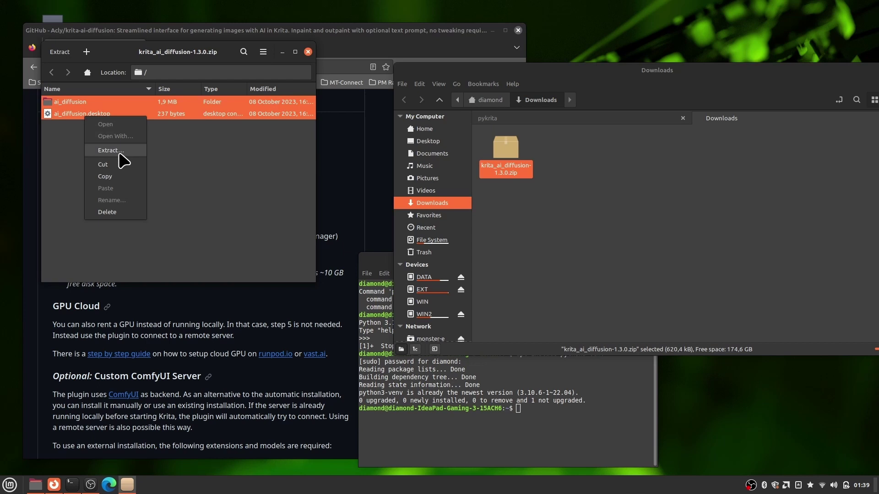
{"action": "left_click", "coordinate": [110, 178]}
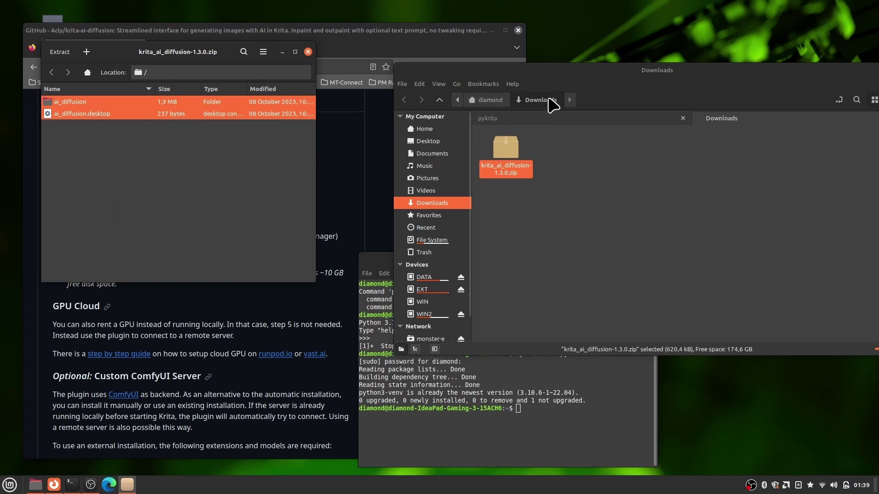
{"action": "left_click", "coordinate": [488, 100]}
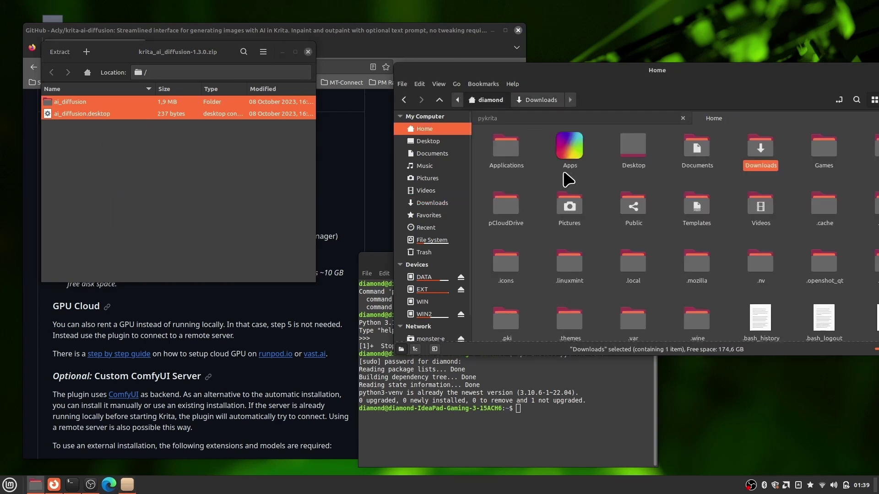
{"action": "left_click", "coordinate": [543, 127]}
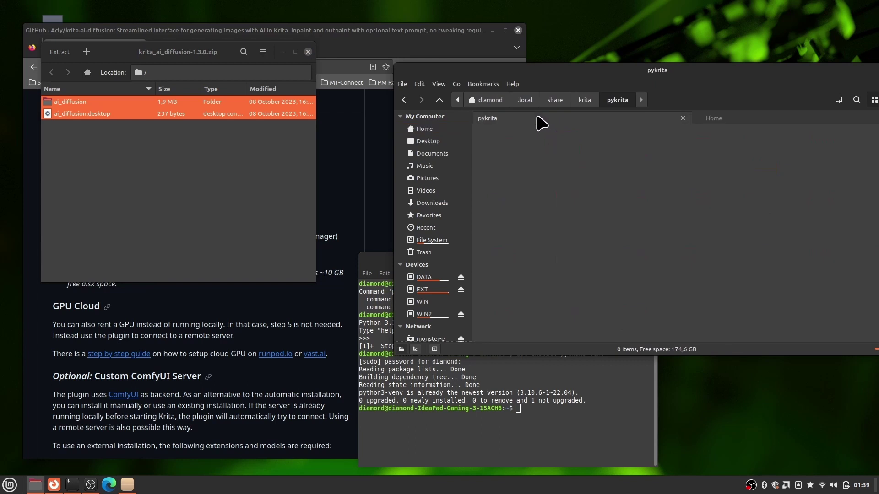
{"action": "right_click", "coordinate": [535, 203]}
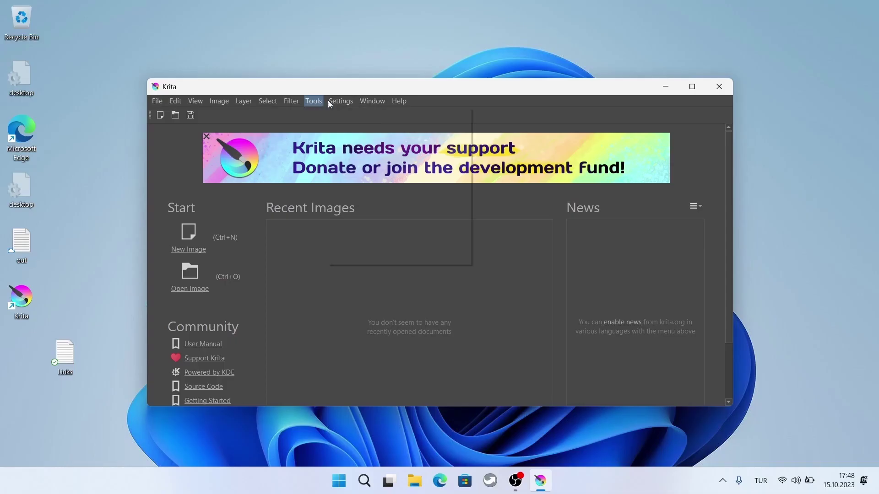
Check the Python Plugin Manager in Configure Krita and create a new blank image.
{"action": "left_click", "coordinate": [349, 116]}
{"action": "scroll", "coordinate": [262, 272], "scroll_direction": "down", "scroll_amount": 3}
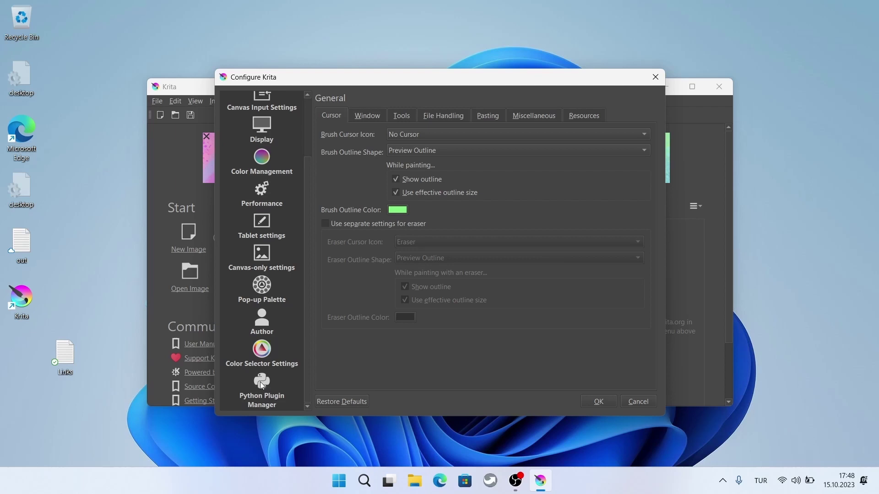
{"action": "left_click", "coordinate": [260, 383]}
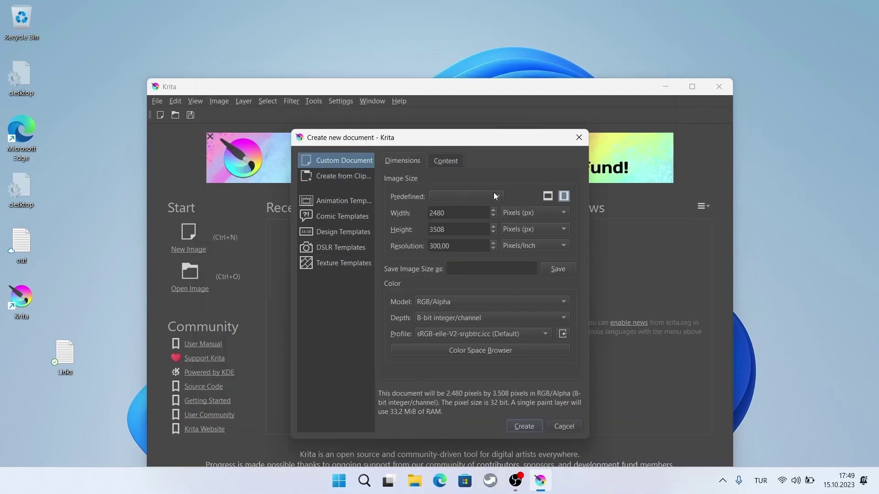
{"action": "left_click", "coordinate": [524, 426]}
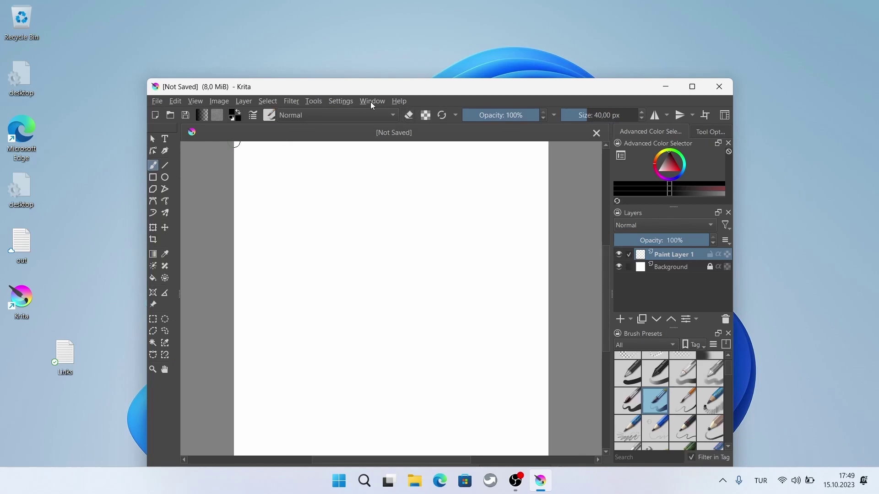
Show the AI Image Generation docker and start installing the local diffusion server.
{"action": "left_click", "coordinate": [340, 102]}
{"action": "mouse_move", "coordinate": [371, 193]}
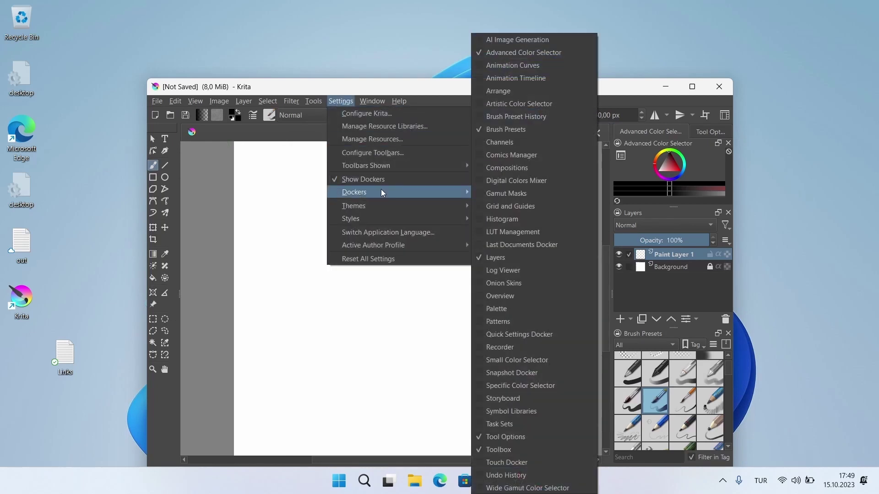
{"action": "left_click", "coordinate": [480, 40]}
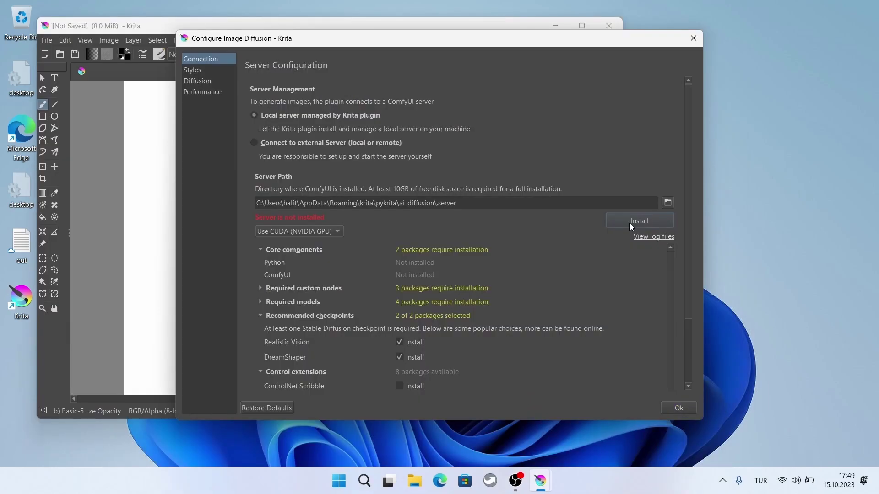
{"action": "left_click", "coordinate": [629, 223]}
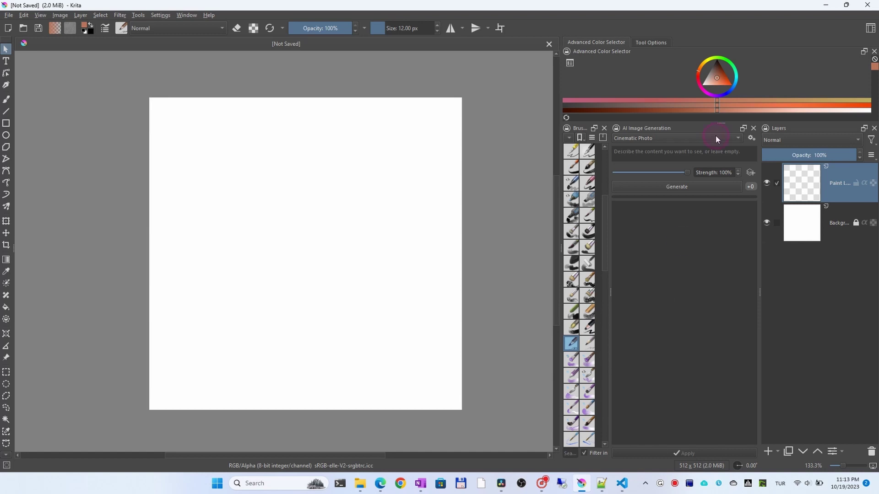
Pick the Digital Upscaler High style in the docker and bring up Configure Image Diffusion.
{"action": "left_click", "coordinate": [712, 140]}
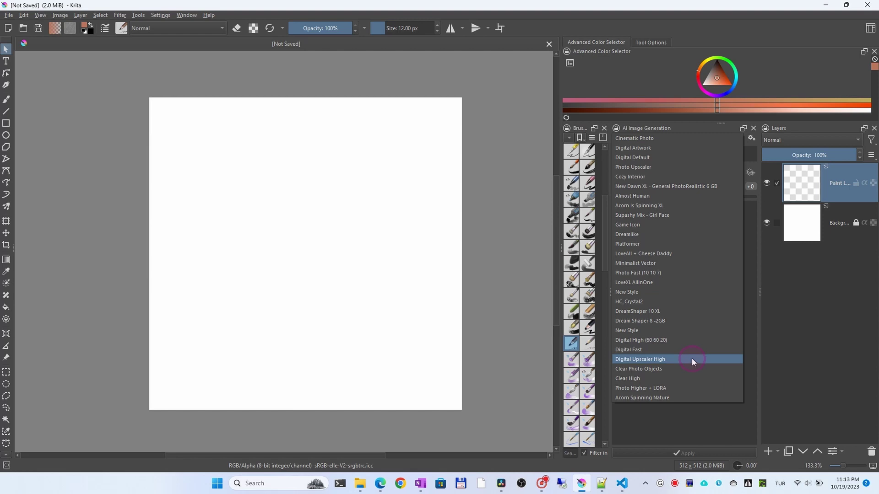
{"action": "left_click", "coordinate": [692, 358]}
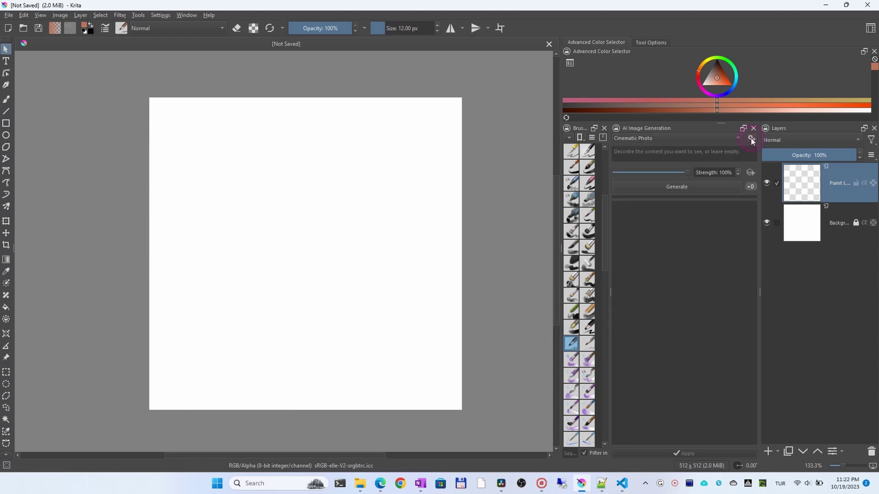
{"action": "left_click", "coordinate": [750, 138]}
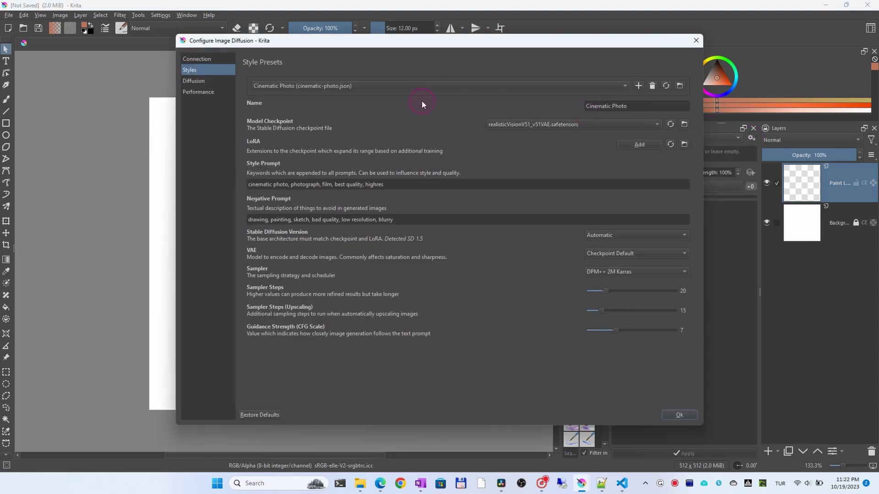
Keep Cinematic Photo as the preset and select the full path of the style presets folder.
{"action": "left_click", "coordinate": [437, 87]}
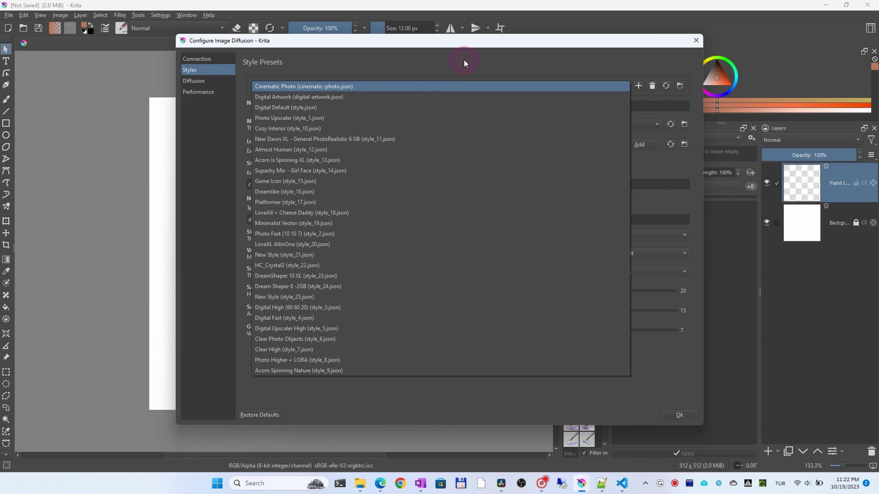
{"action": "left_click", "coordinate": [563, 74]}
{"action": "left_click", "coordinate": [678, 86]}
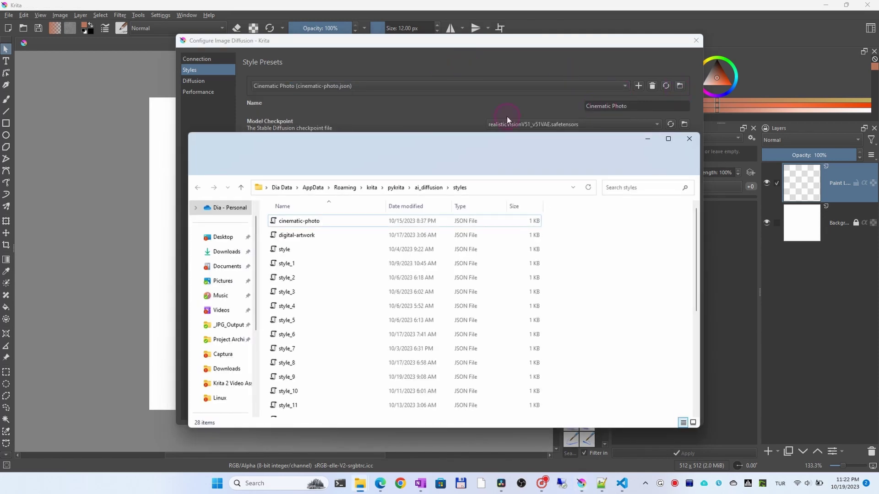
{"action": "left_click", "coordinate": [491, 187]}
{"action": "left_click_drag", "start_coordinate": [501, 187], "coordinate": [241, 192]}
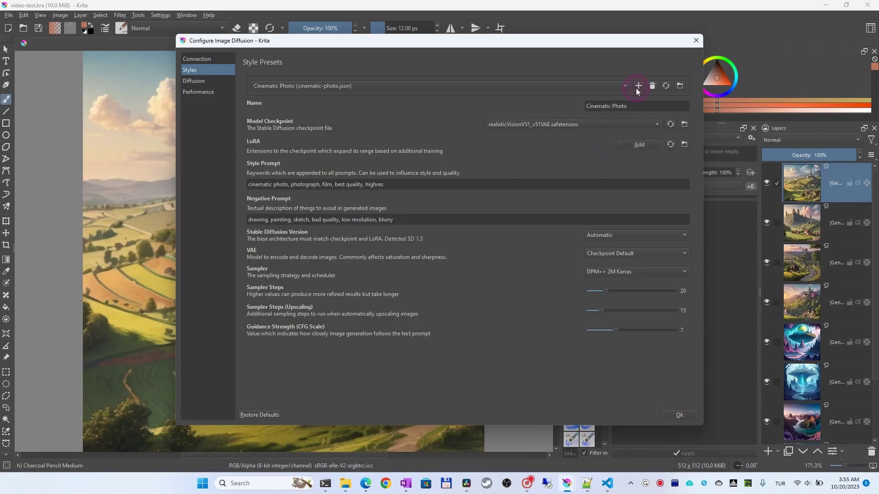
Create the New Nature Test preset with the refreshed v1-5-pruned-emaonly checkpoint and a Better_Nature_v1 LoRA.
{"action": "left_click", "coordinate": [637, 86]}
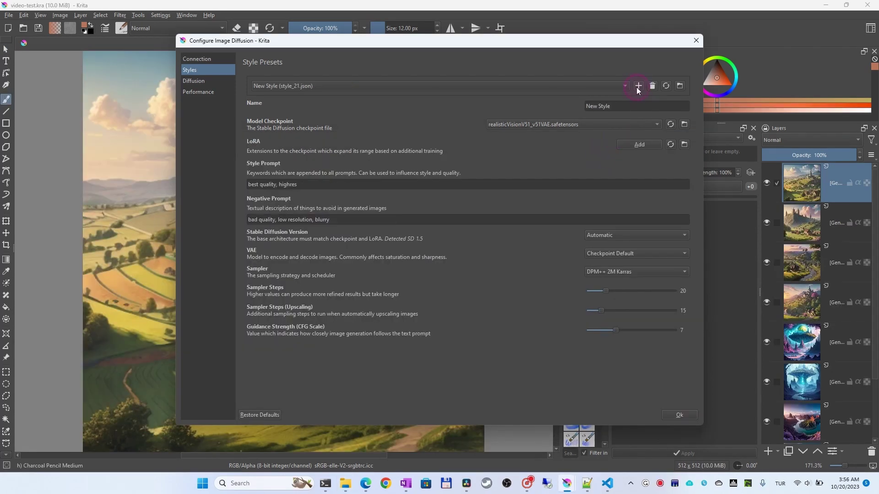
{"action": "left_click_drag", "start_coordinate": [621, 106], "coordinate": [575, 105]}
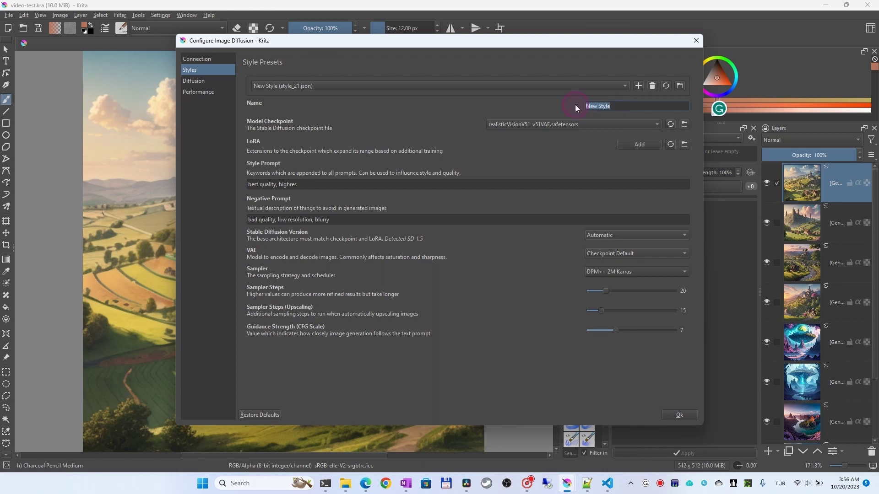
{"action": "type", "text": "New Nature"}
{"action": "type", "text": " Test"}
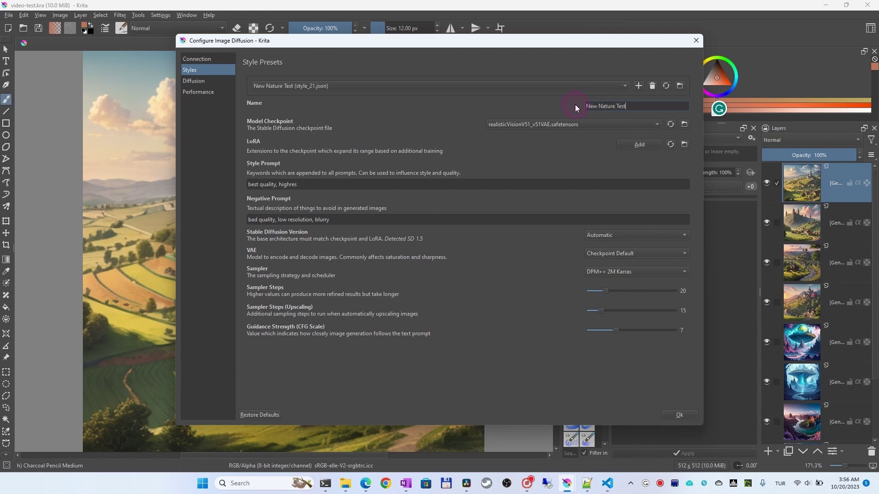
{"action": "left_click", "coordinate": [657, 126]}
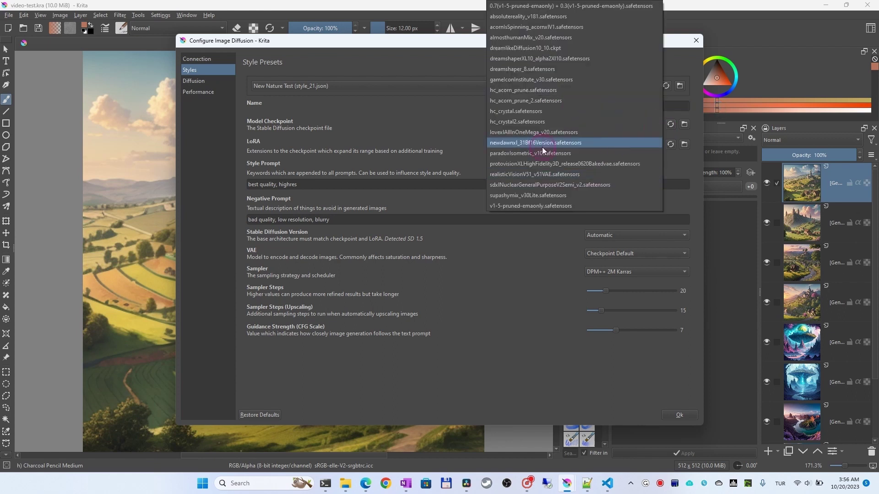
{"action": "left_click", "coordinate": [459, 132]}
{"action": "left_click", "coordinate": [673, 124]}
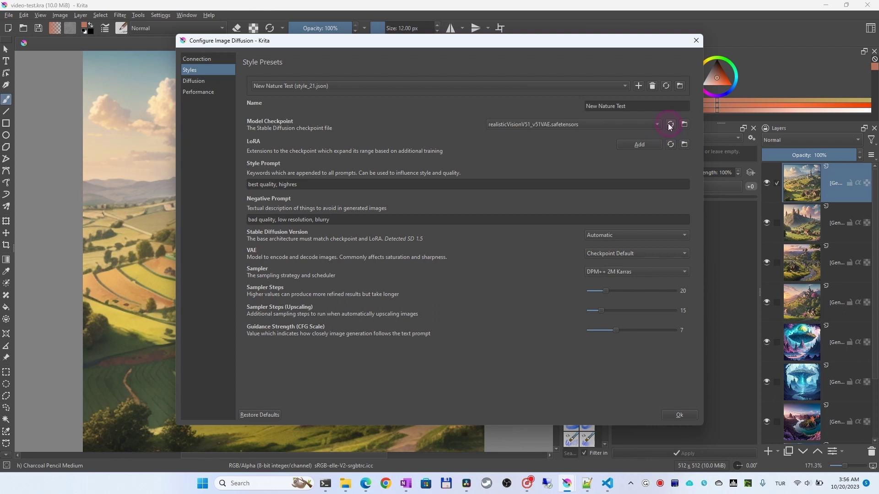
{"action": "left_click", "coordinate": [657, 125]}
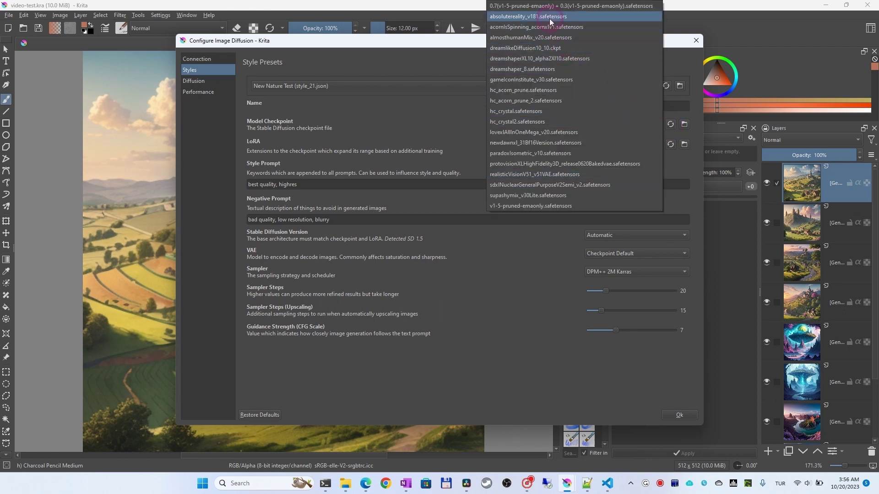
{"action": "left_click", "coordinate": [522, 206]}
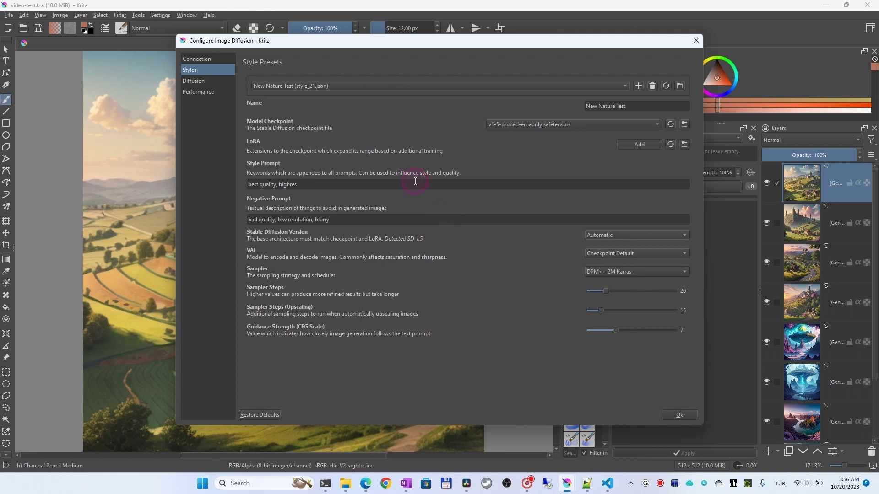
{"action": "left_click", "coordinate": [632, 147]}
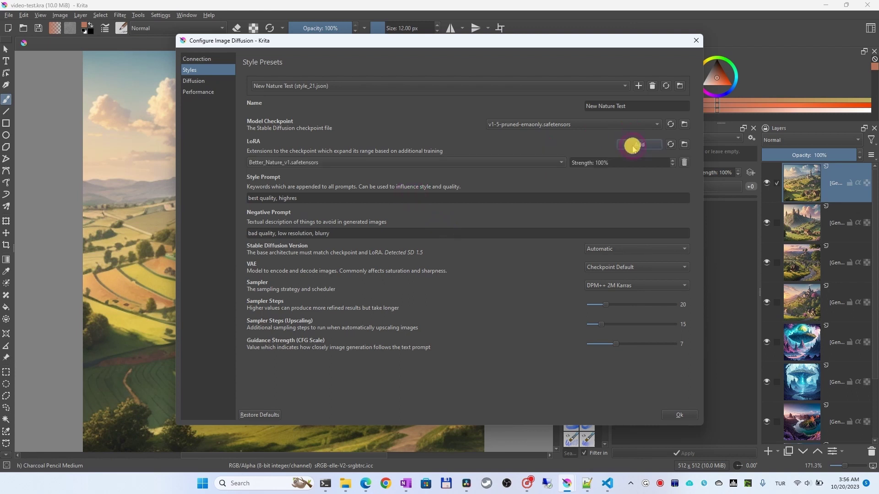
{"action": "left_click", "coordinate": [564, 162]}
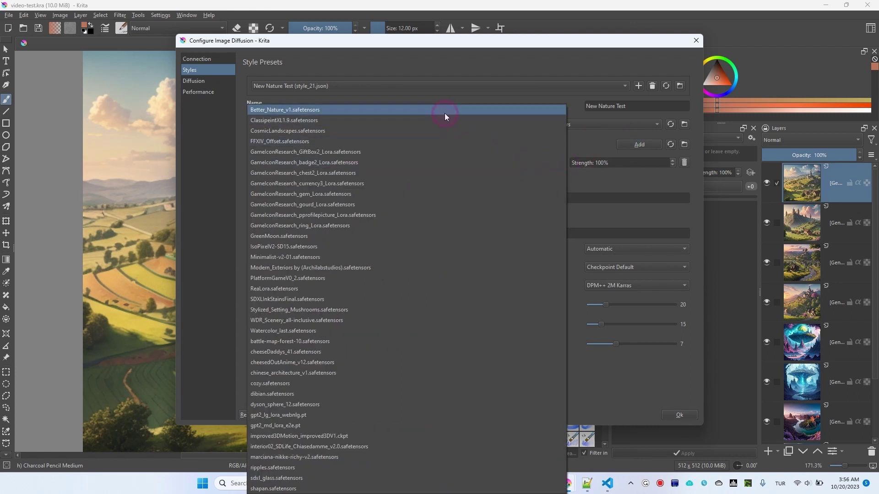
Append ', photorealistic, nature' to the style prompt and ', cartoon' to the negative prompt.
{"action": "left_click", "coordinate": [445, 114]}
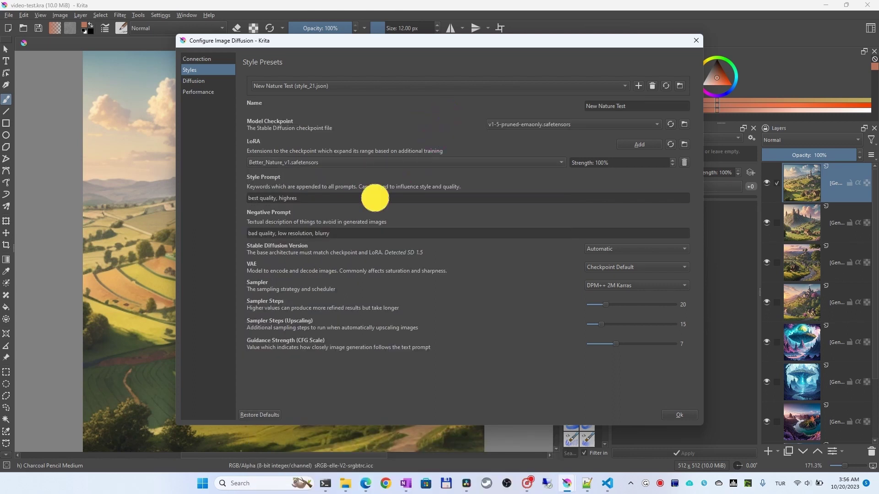
{"action": "left_click", "coordinate": [377, 197]}
{"action": "type", "text": ","}
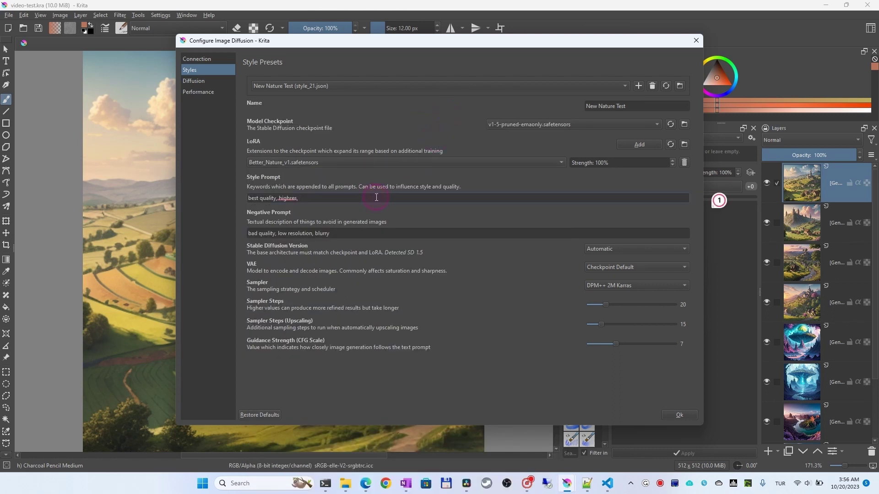
{"action": "type", "text": " photoreal"}
{"action": "type", "text": "istic"}
{"action": "type", "text": " , nature"}
{"action": "left_click", "coordinate": [364, 233]}
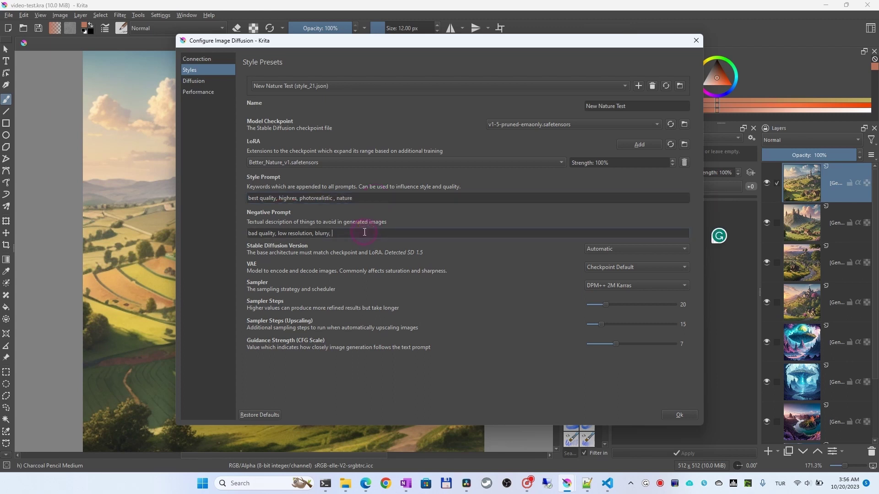
{"action": "type", "text": ", cartoon,"}
{"action": "key", "text": "ctrl+z"}
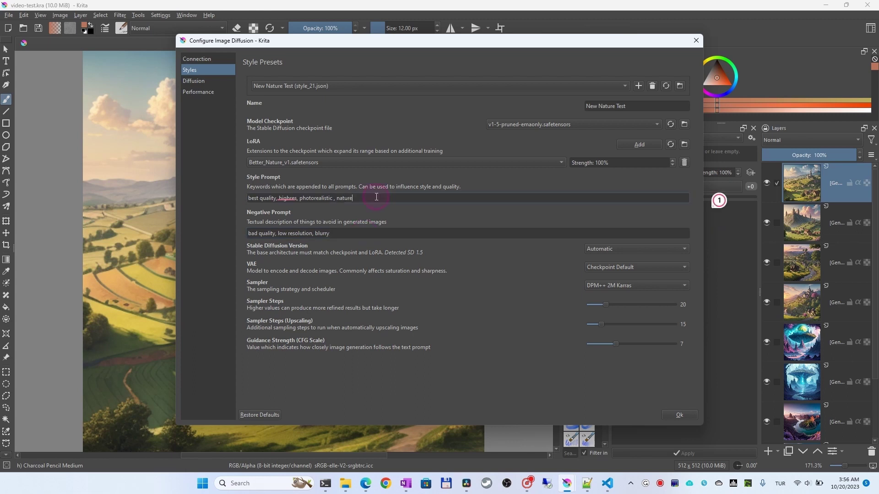
{"action": "left_click", "coordinate": [367, 233]}
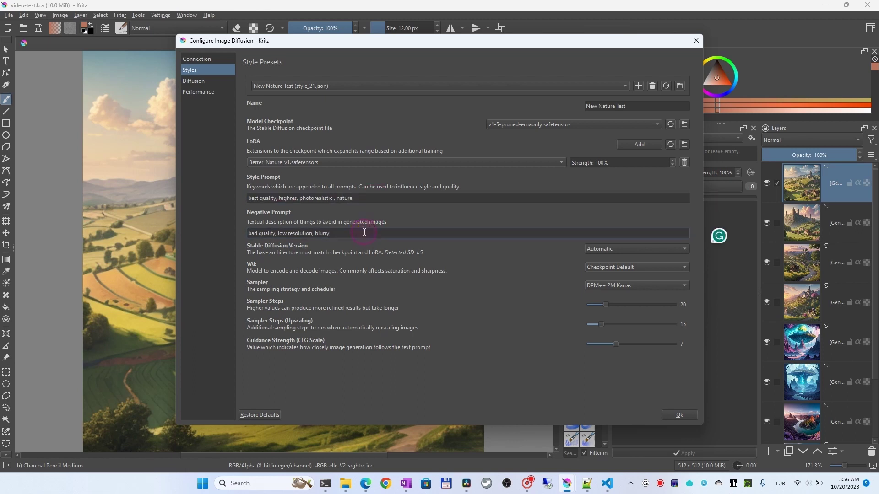
{"action": "type", "text": ",cartoon"}
Keep the VAE at Checkpoint Default.
{"action": "left_click", "coordinate": [610, 268]}
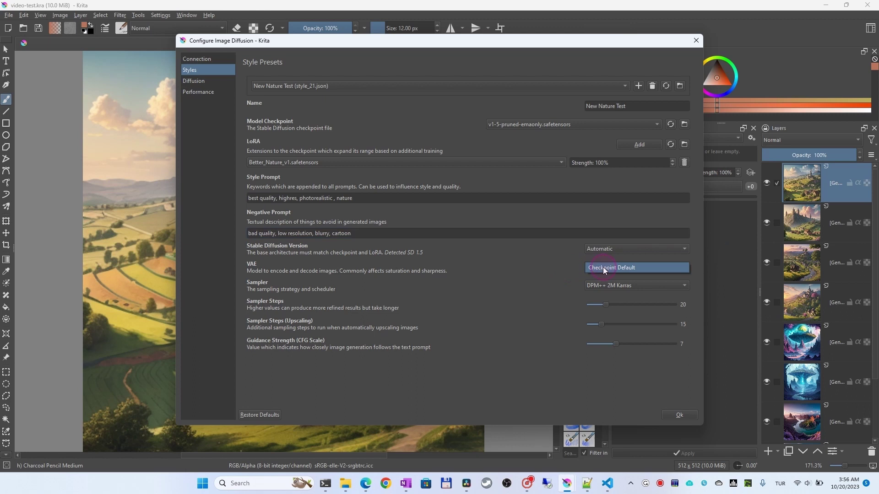
{"action": "left_click", "coordinate": [540, 269]}
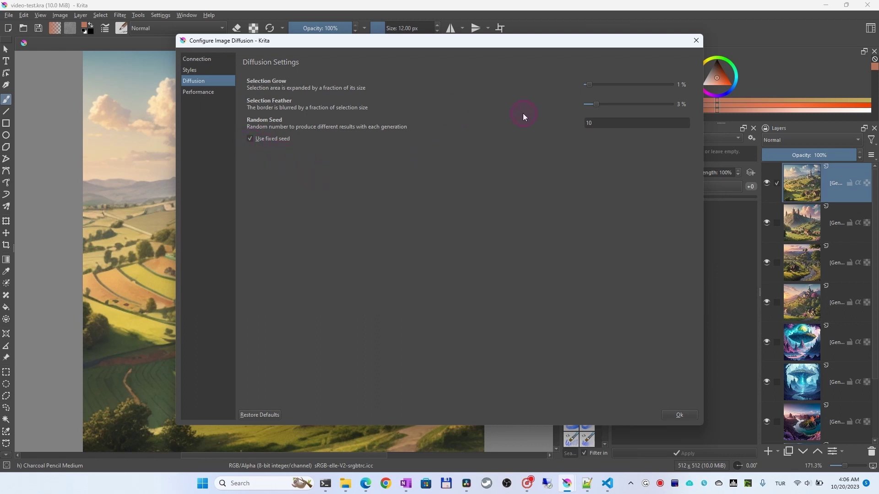
Disable 'Use fixed seed' and apply the settings, returning to the canvas.
{"action": "left_click", "coordinate": [250, 139]}
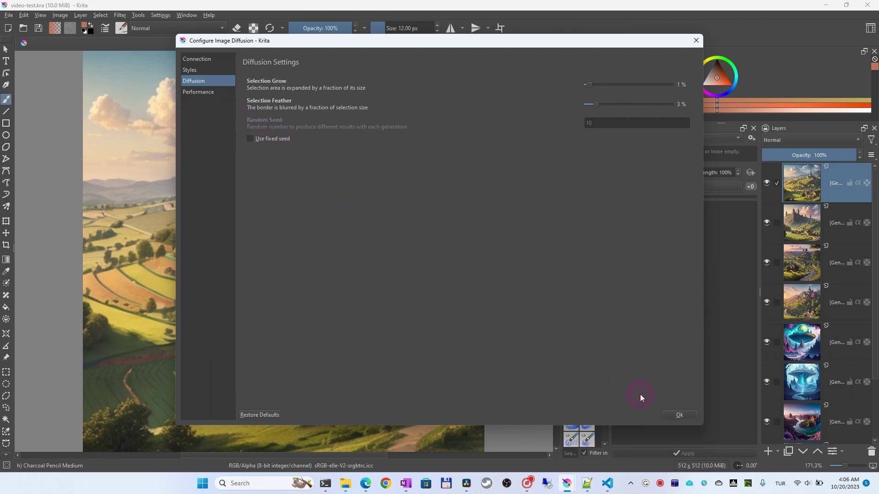
{"action": "left_click", "coordinate": [675, 415]}
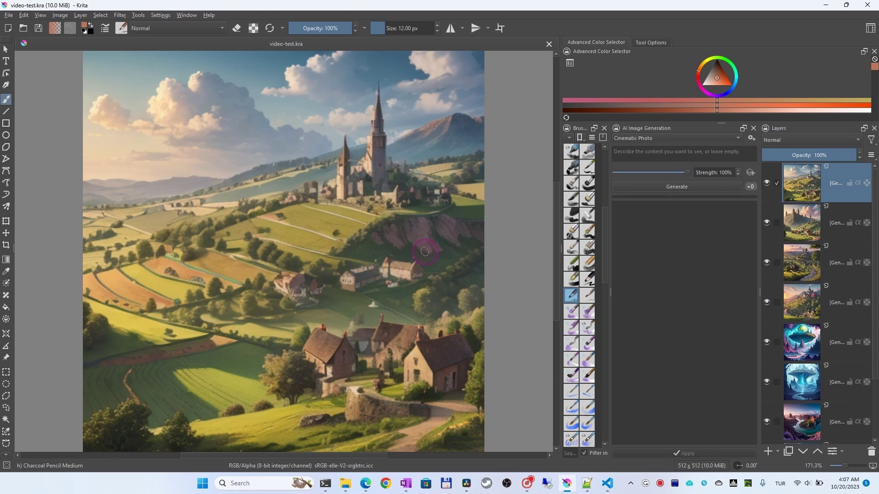
Toggle off visibility of the top three generated layers to reveal the castle landscape.
{"action": "left_click", "coordinate": [767, 184]}
{"action": "left_click", "coordinate": [767, 223]}
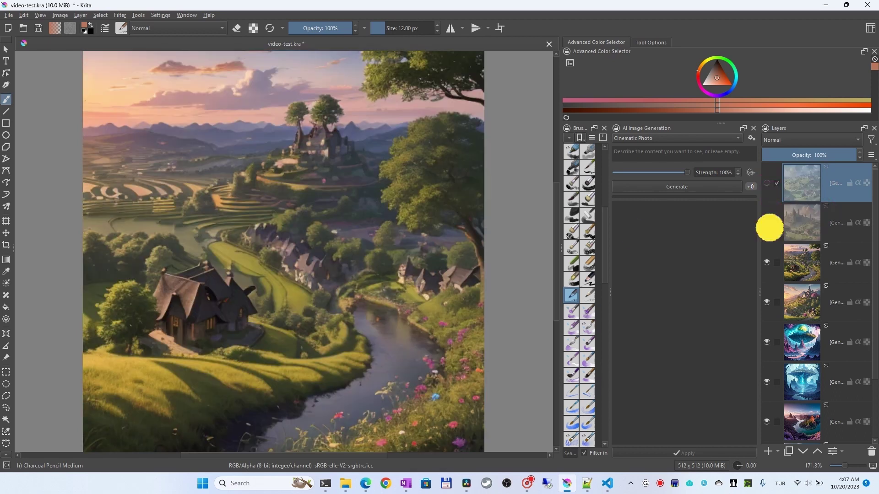
{"action": "left_click", "coordinate": [767, 264]}
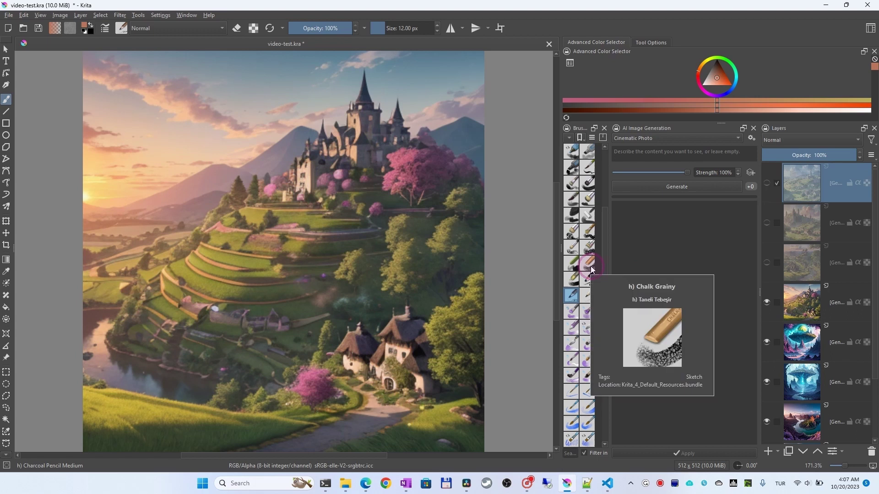